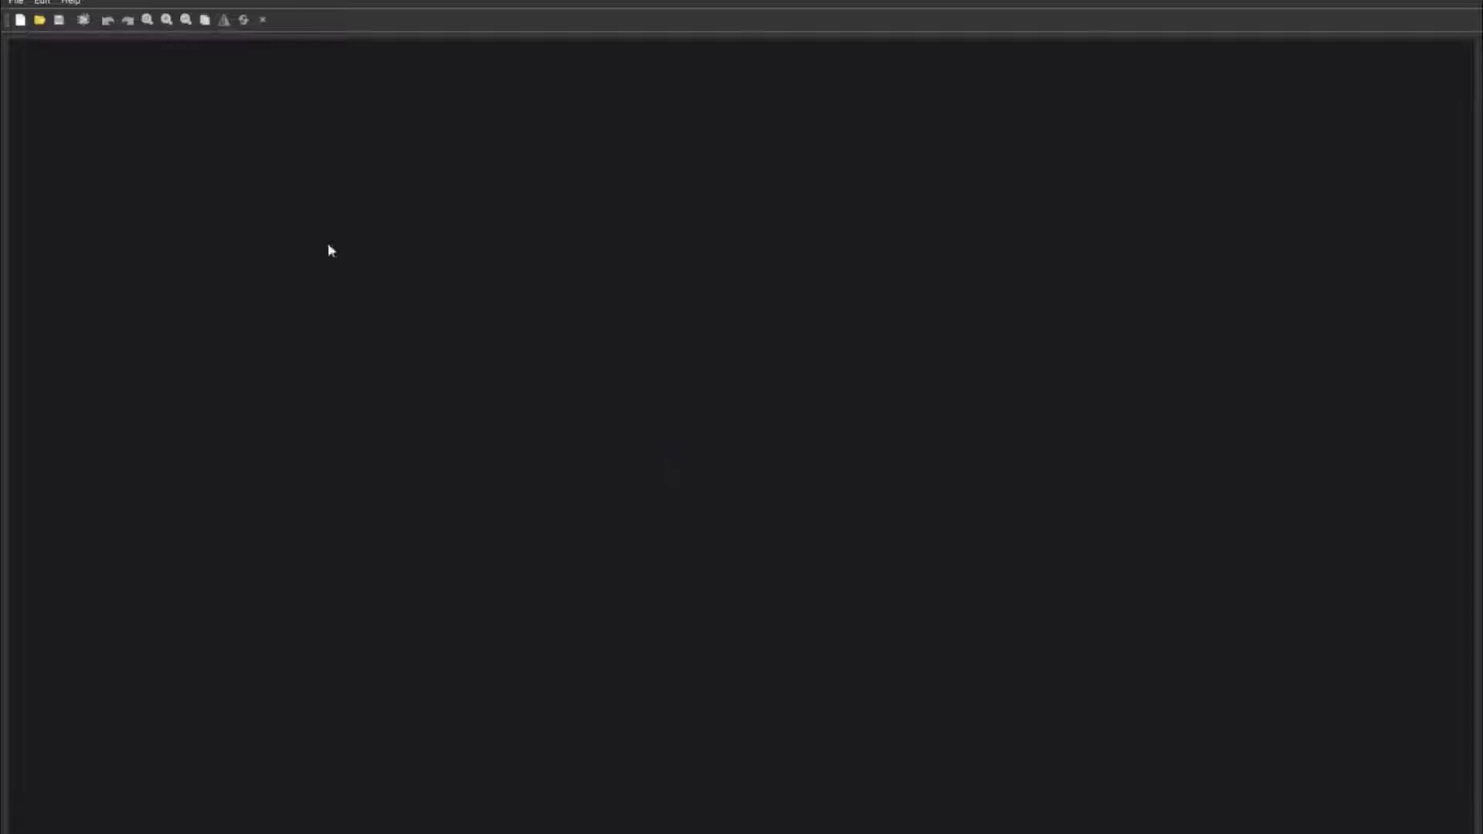
Step: Start a new hardware project with the default name myProject and choose the M3202A board package
{"action": "left_click", "coordinate": [17, 2]}
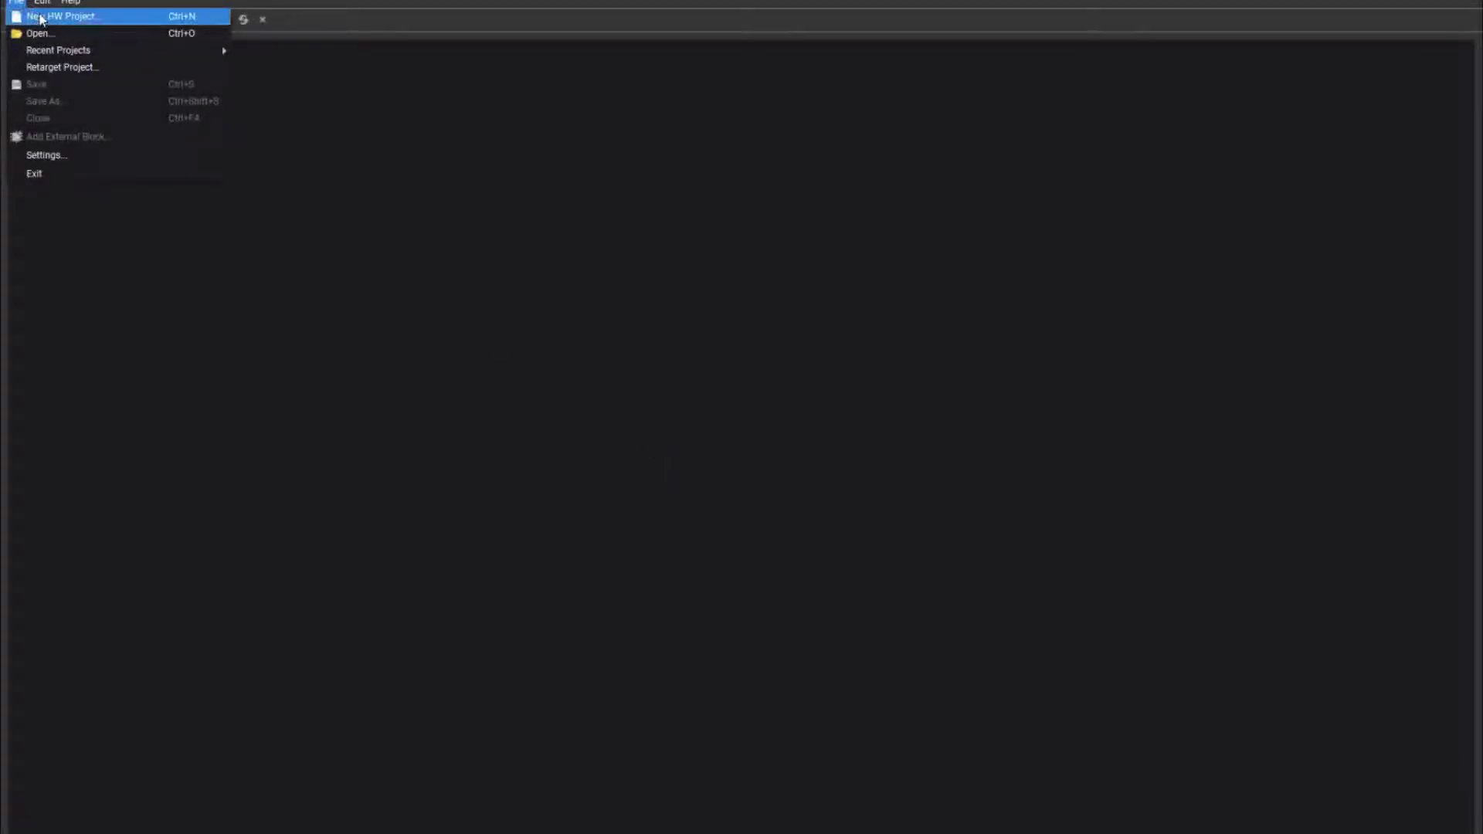
{"action": "left_click", "coordinate": [40, 17]}
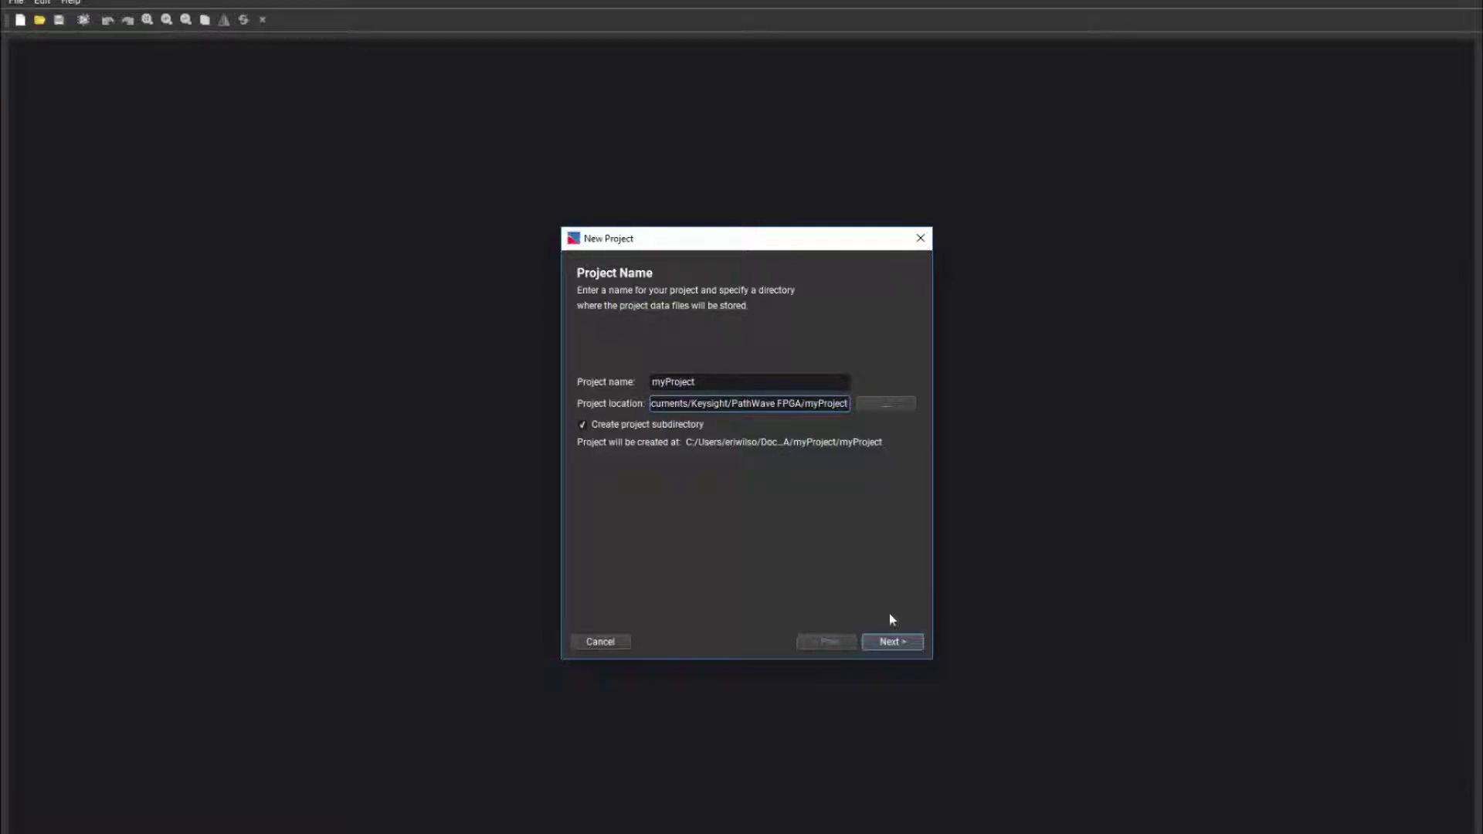
{"action": "left_click", "coordinate": [890, 642]}
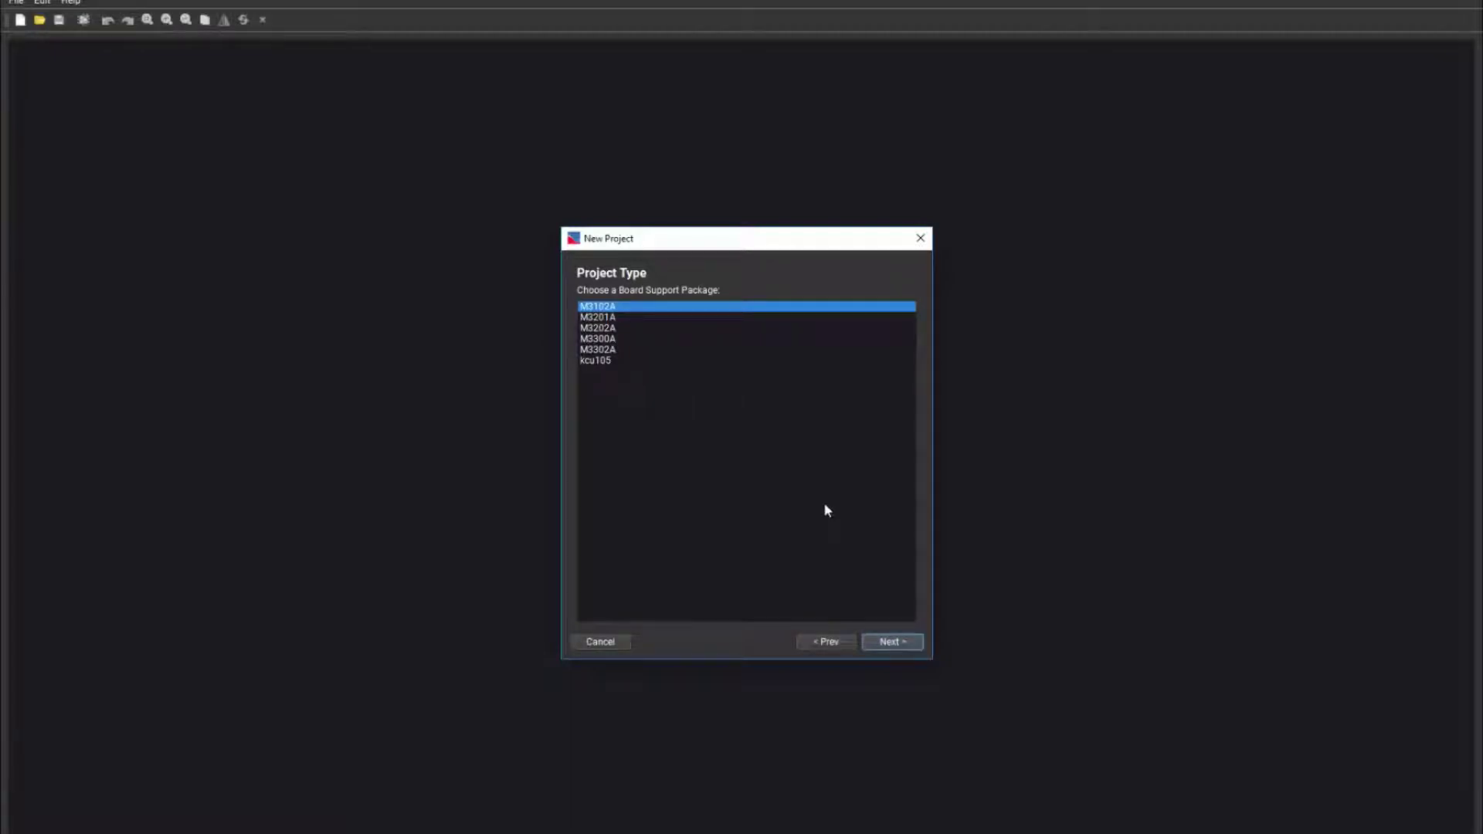
{"action": "left_click", "coordinate": [626, 329]}
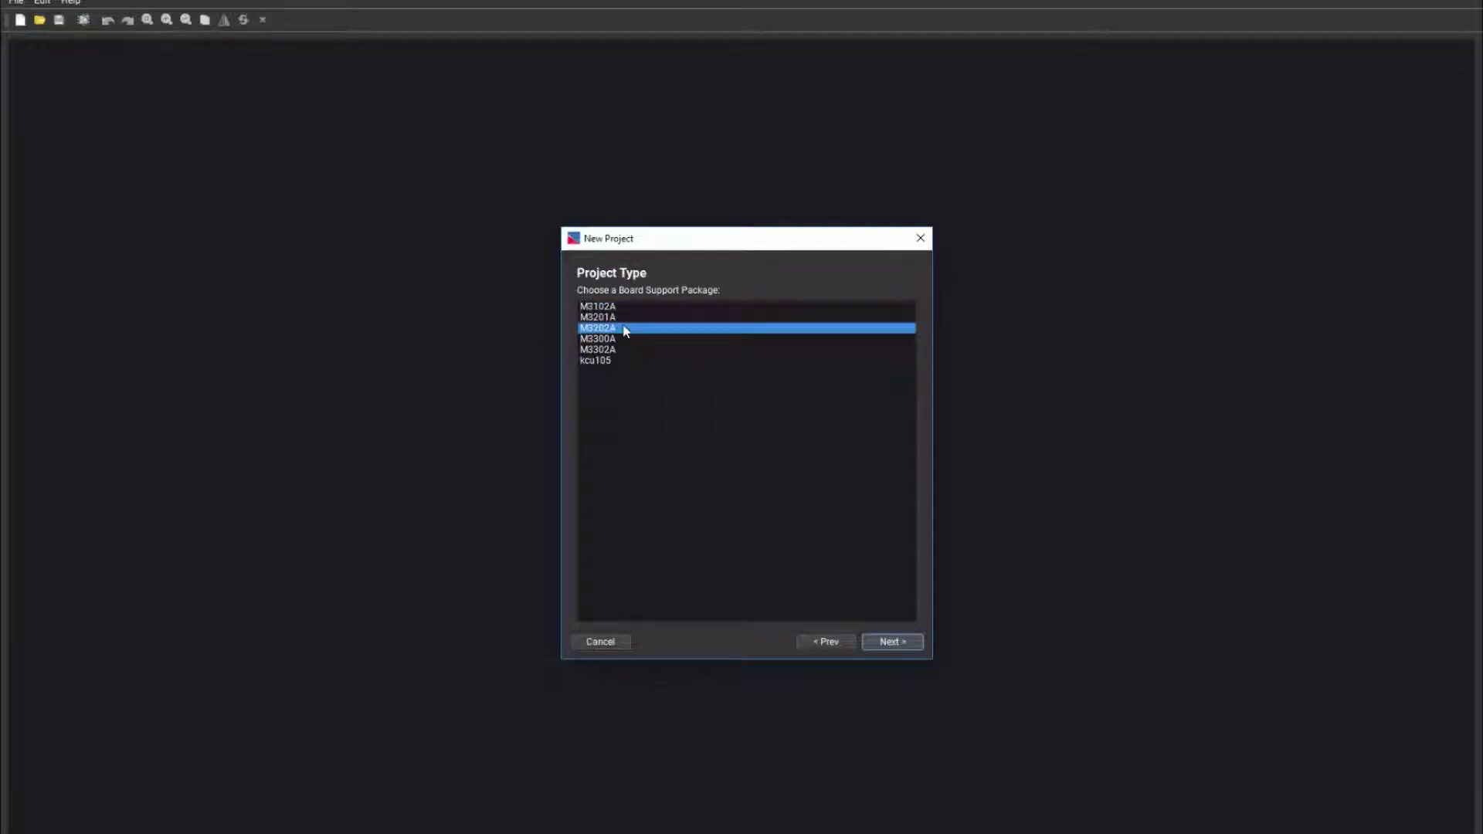
{"action": "left_click", "coordinate": [896, 641]}
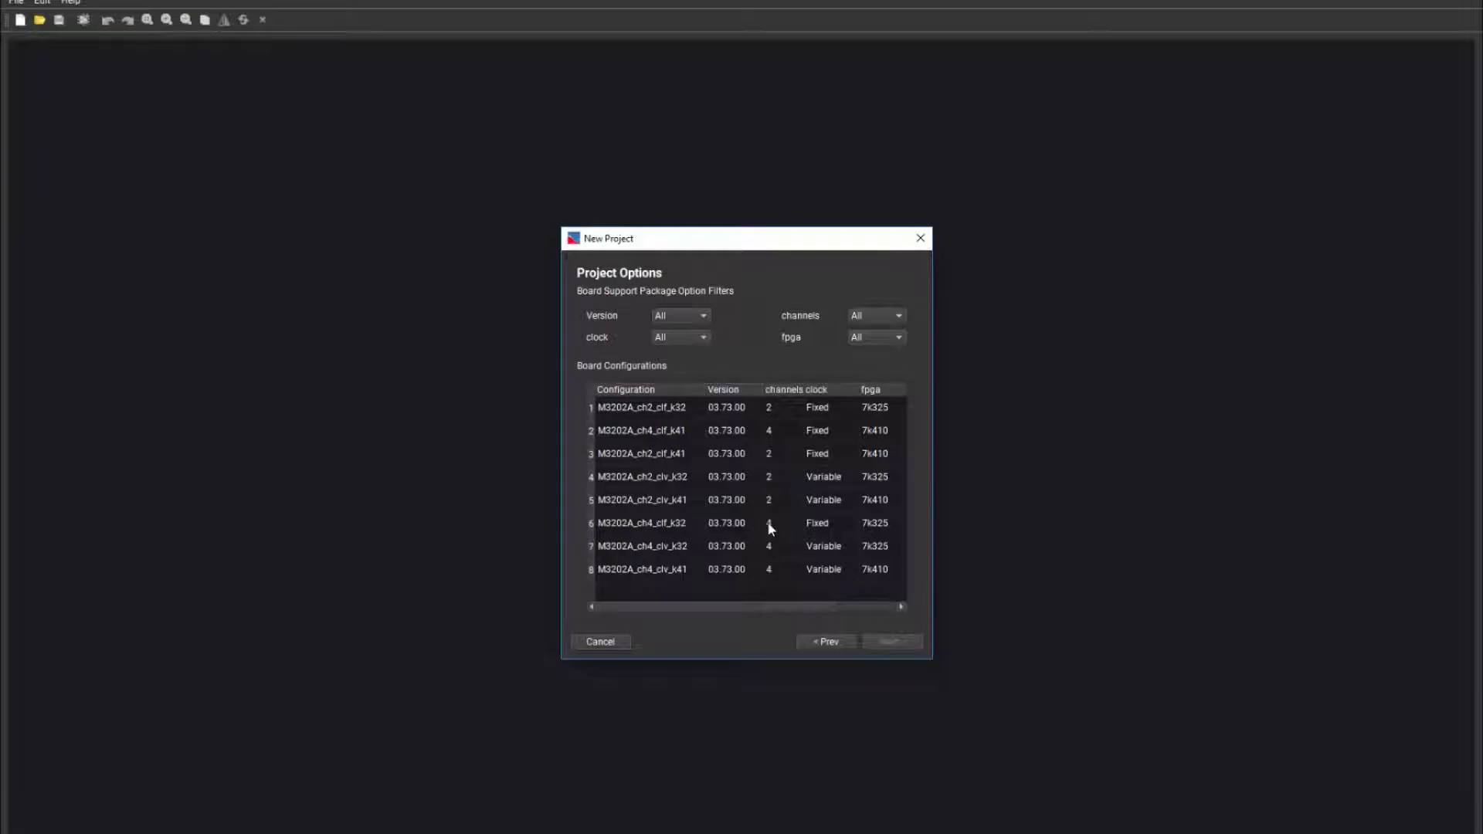
Step: Select the M3202A_ch4_clv_k41 board configuration and advance to the template page
{"action": "left_click", "coordinate": [620, 574]}
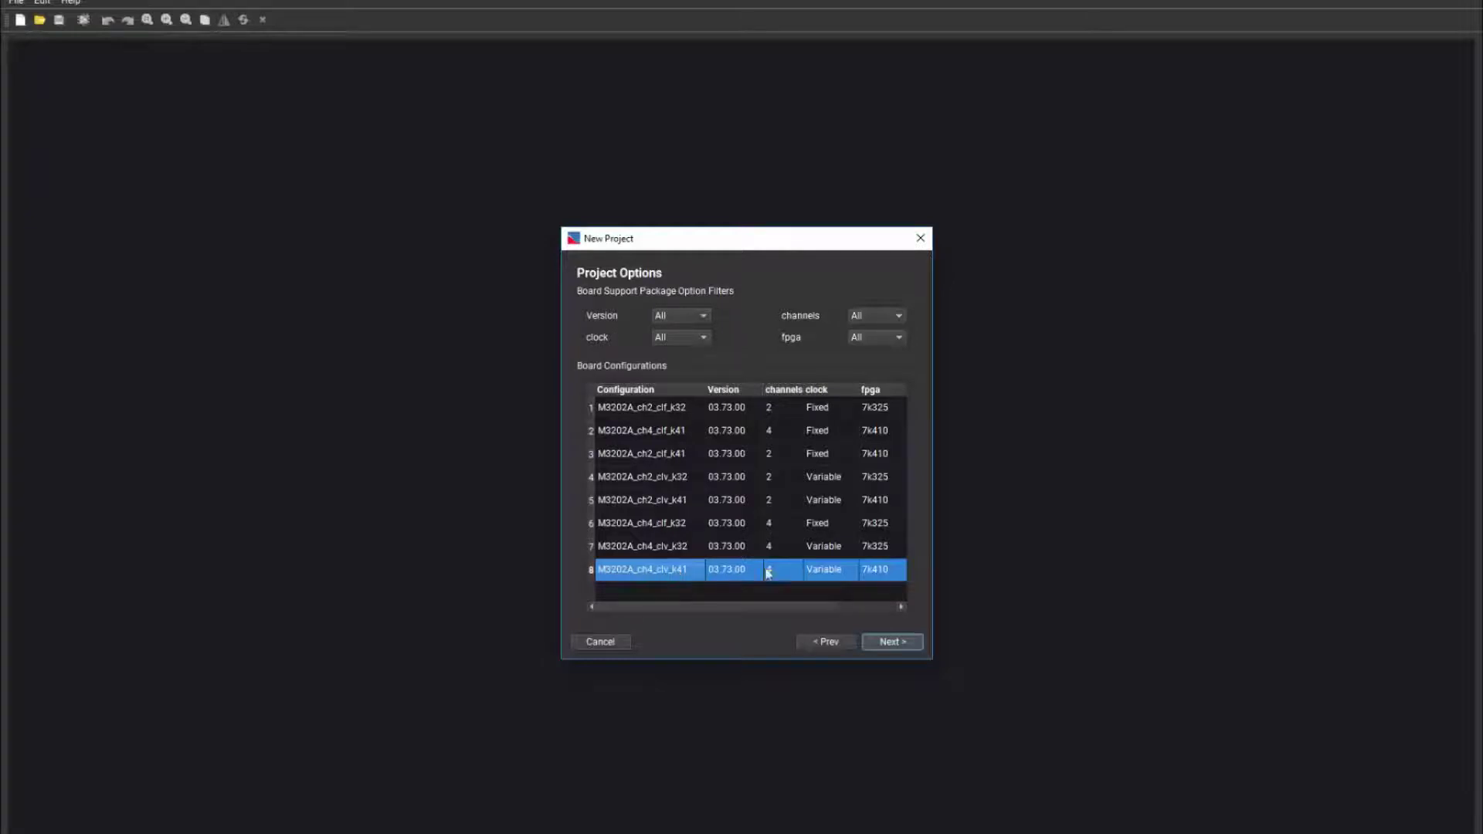
{"action": "left_click", "coordinate": [895, 641]}
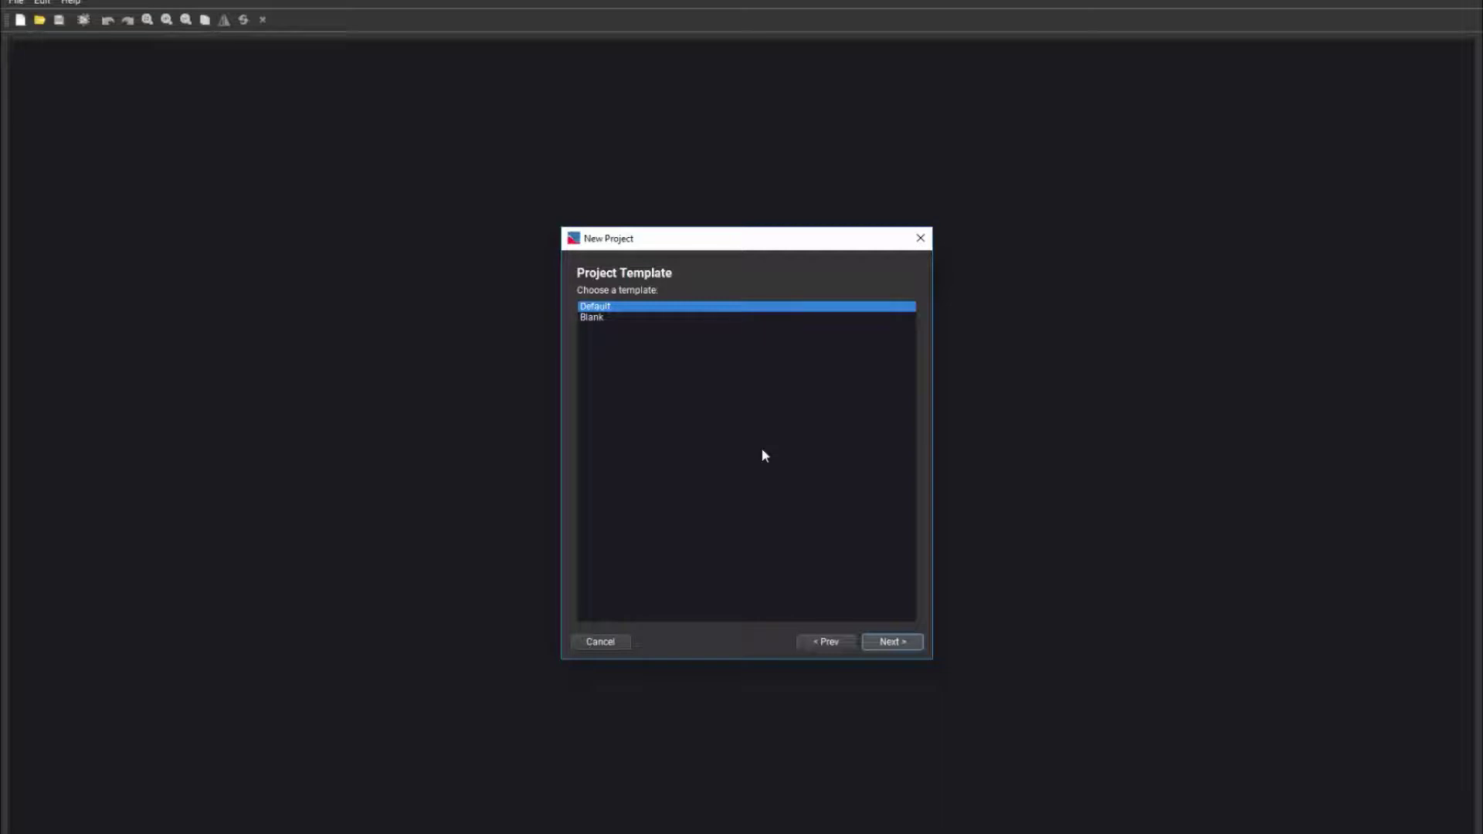
Step: Keep the Default template, review the summary, and finish creating myProject
{"action": "left_click", "coordinate": [890, 642]}
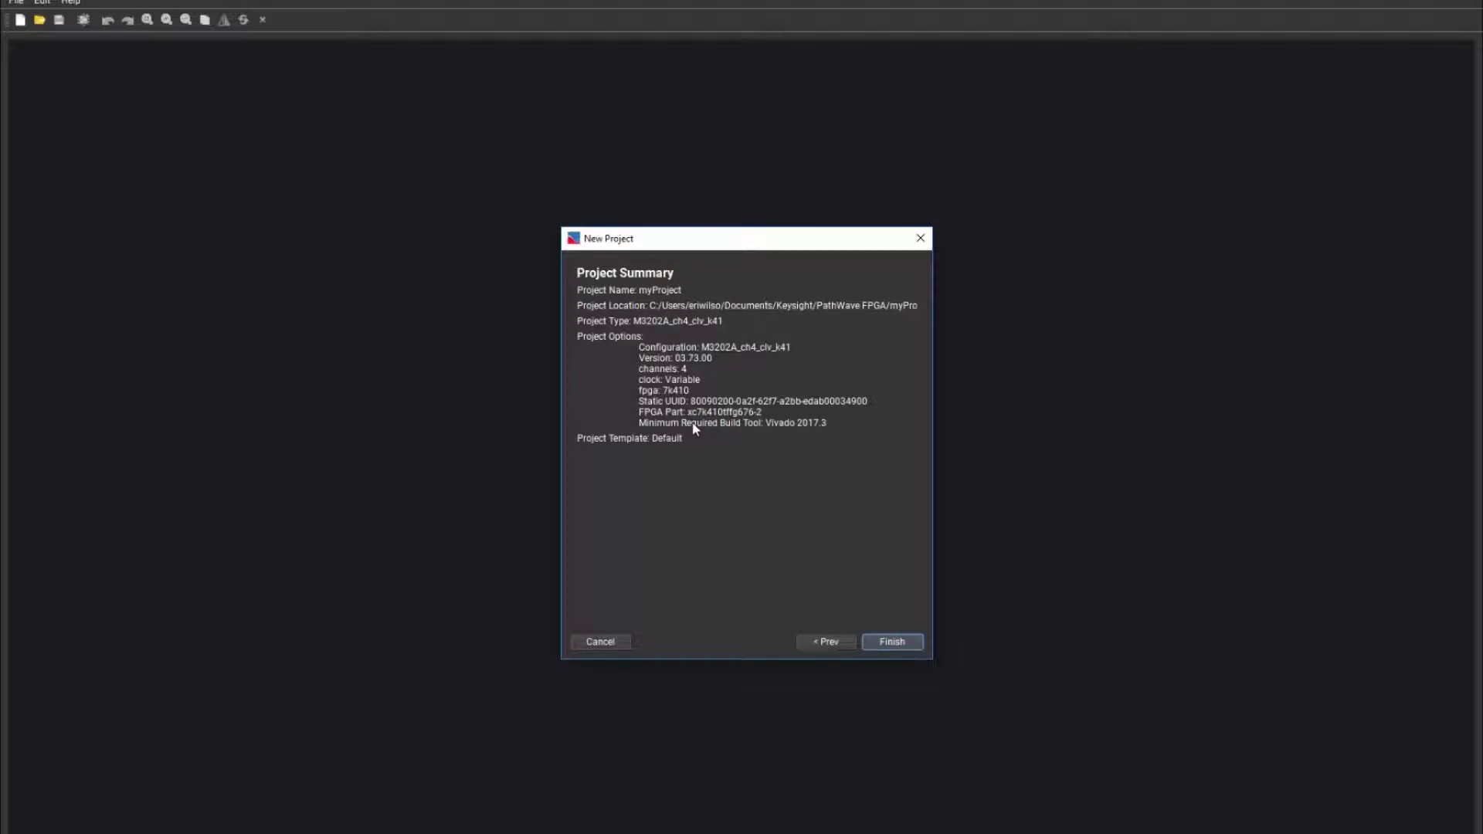
{"action": "left_click", "coordinate": [884, 642]}
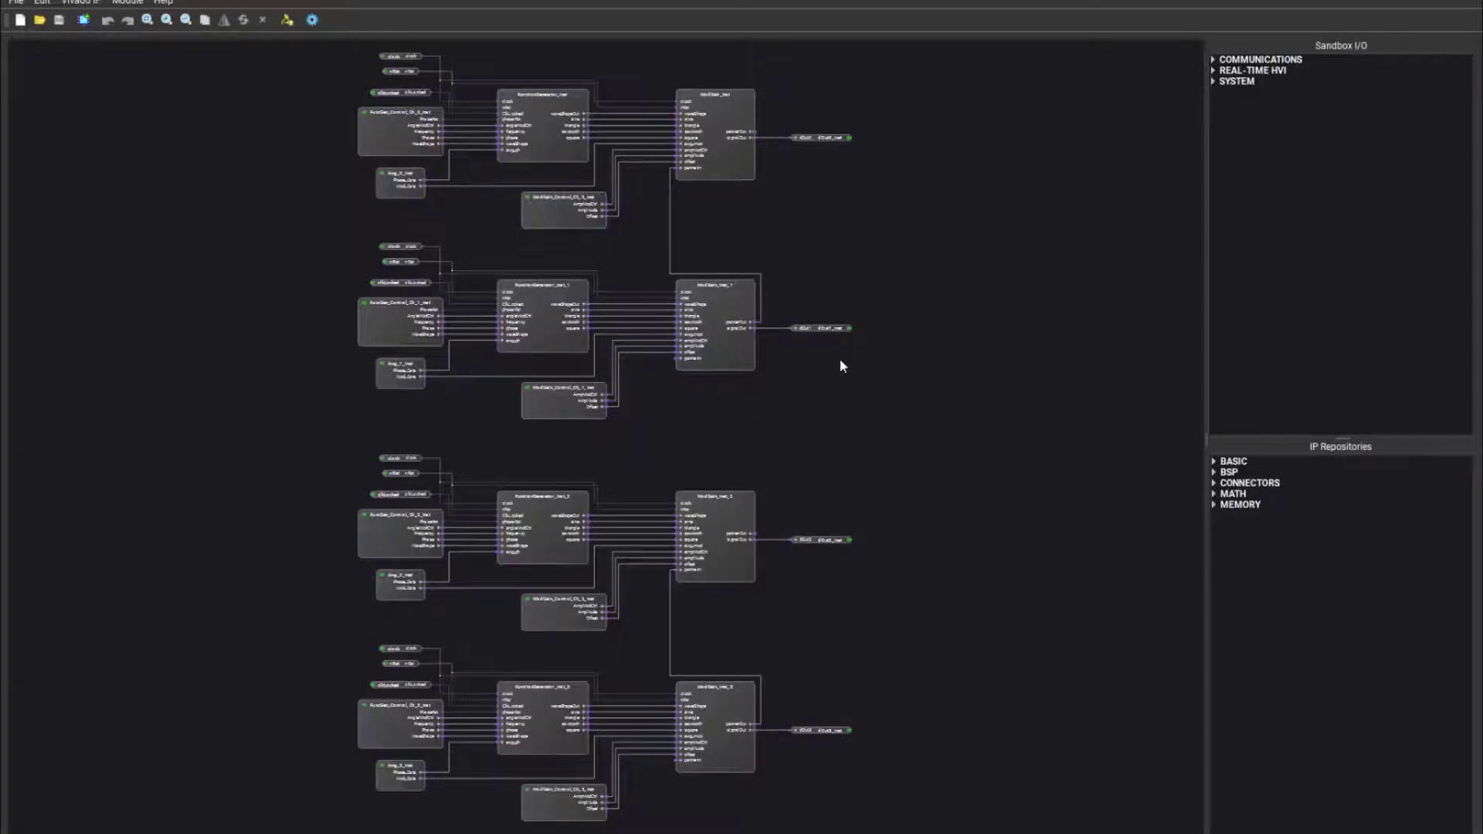
{"action": "scroll", "coordinate": [572, 155], "scroll_direction": "up", "scroll_amount": 3}
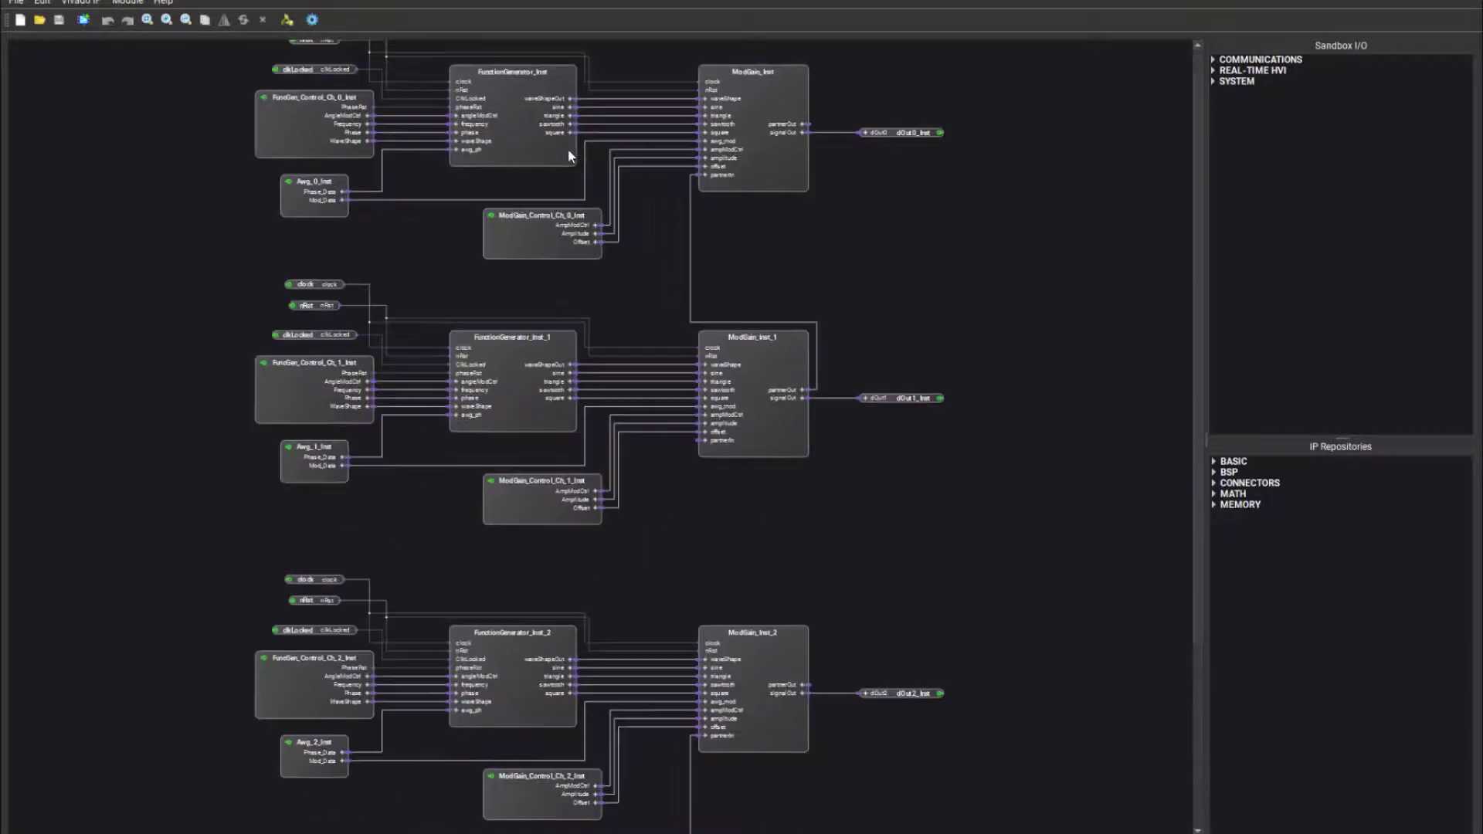
{"action": "scroll", "coordinate": [463, 305], "scroll_direction": "up", "scroll_amount": 2}
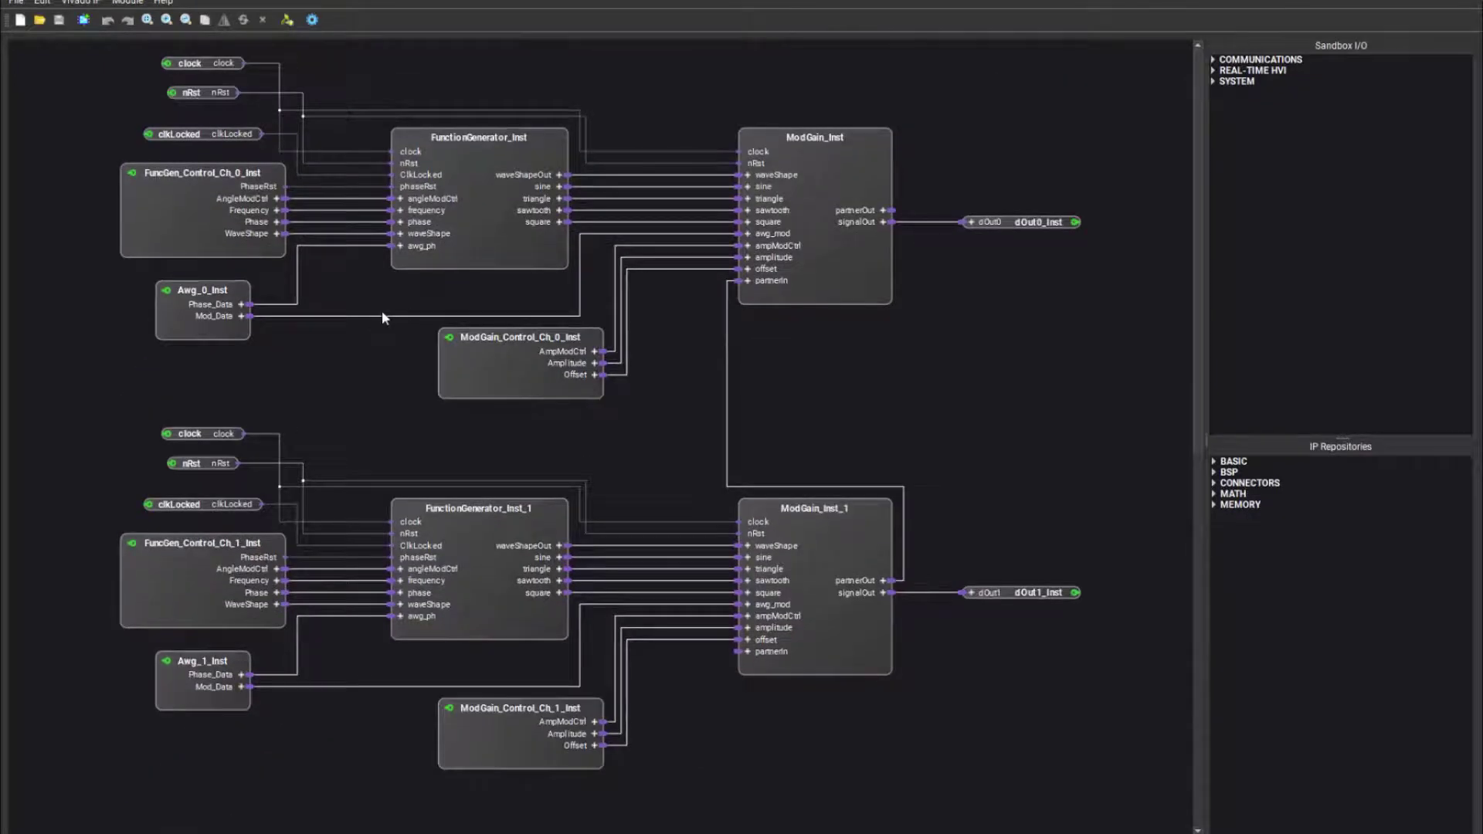
{"action": "left_click", "coordinate": [462, 207]}
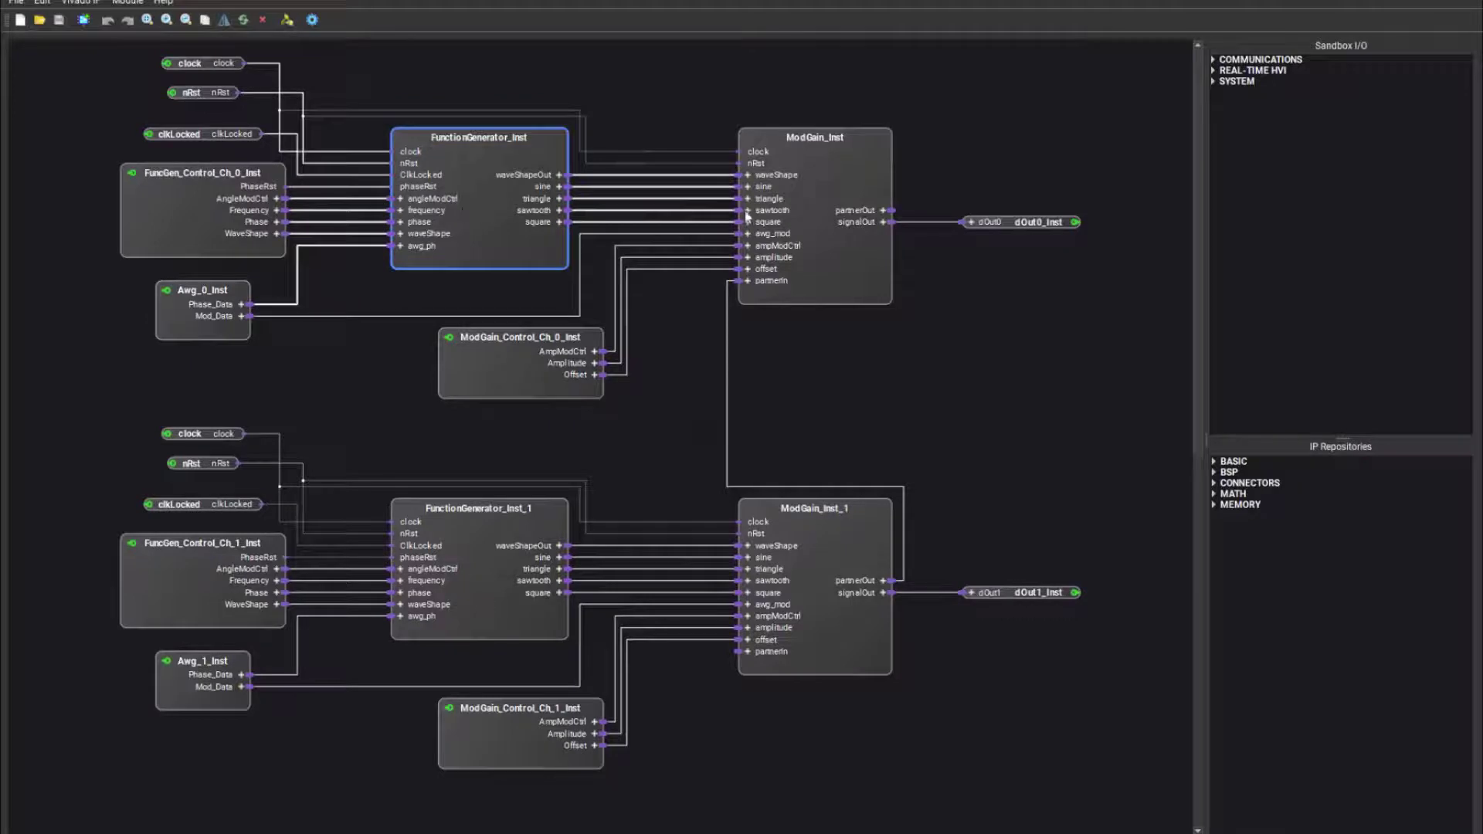
{"action": "left_click", "coordinate": [794, 209]}
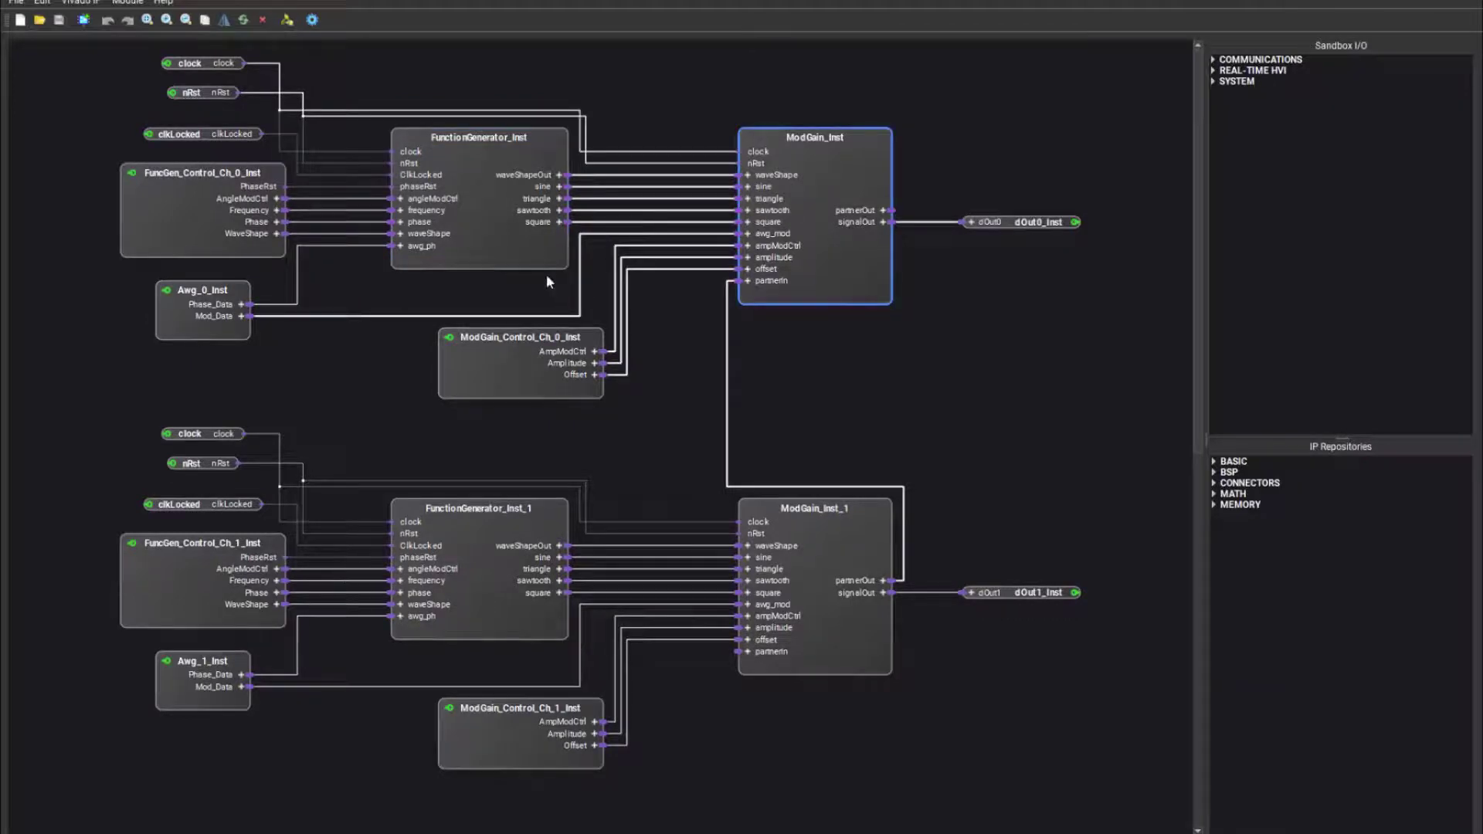
{"action": "left_click", "coordinate": [155, 209]}
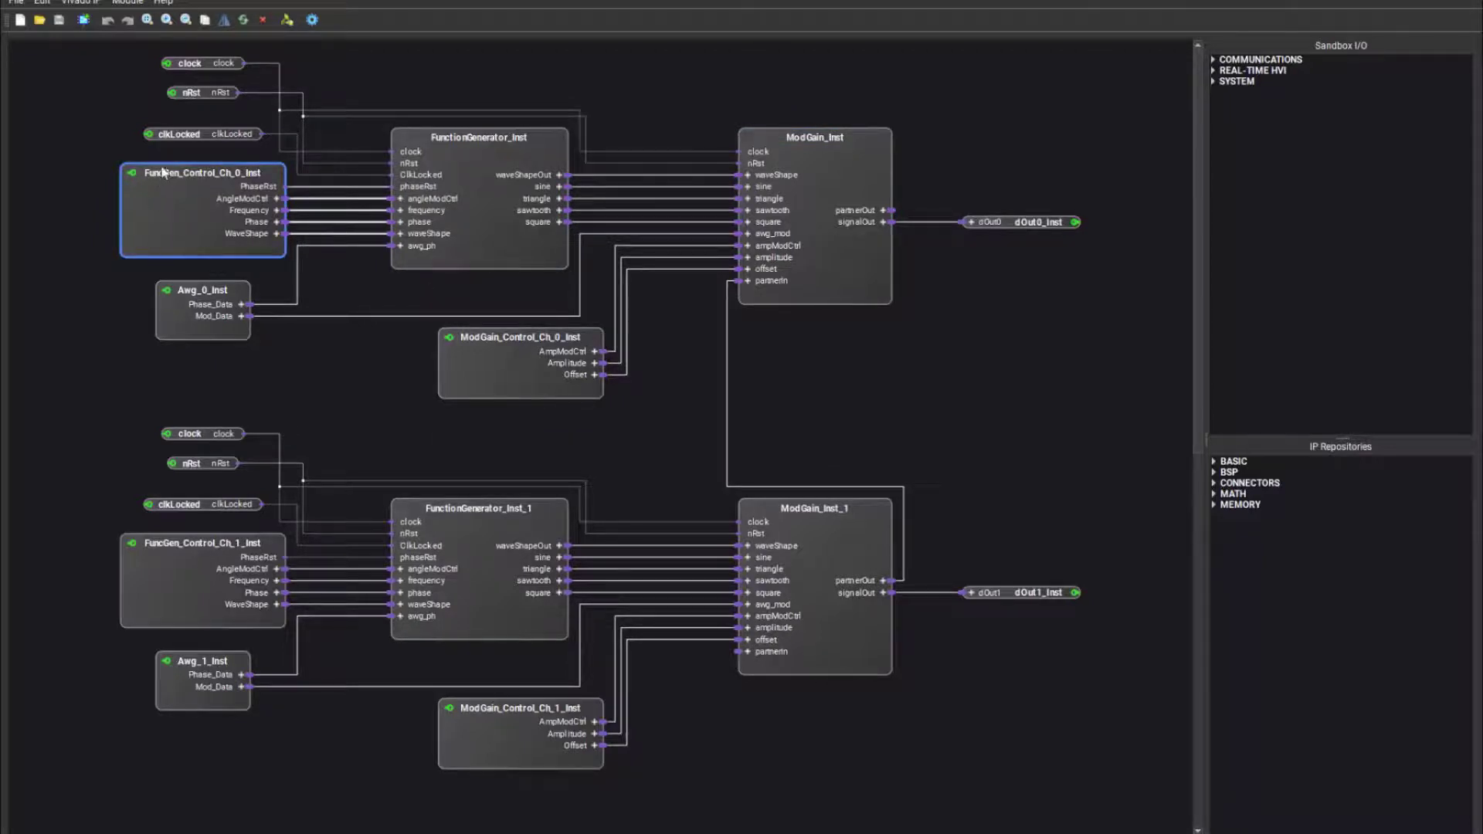
{"action": "left_click", "coordinate": [528, 358]}
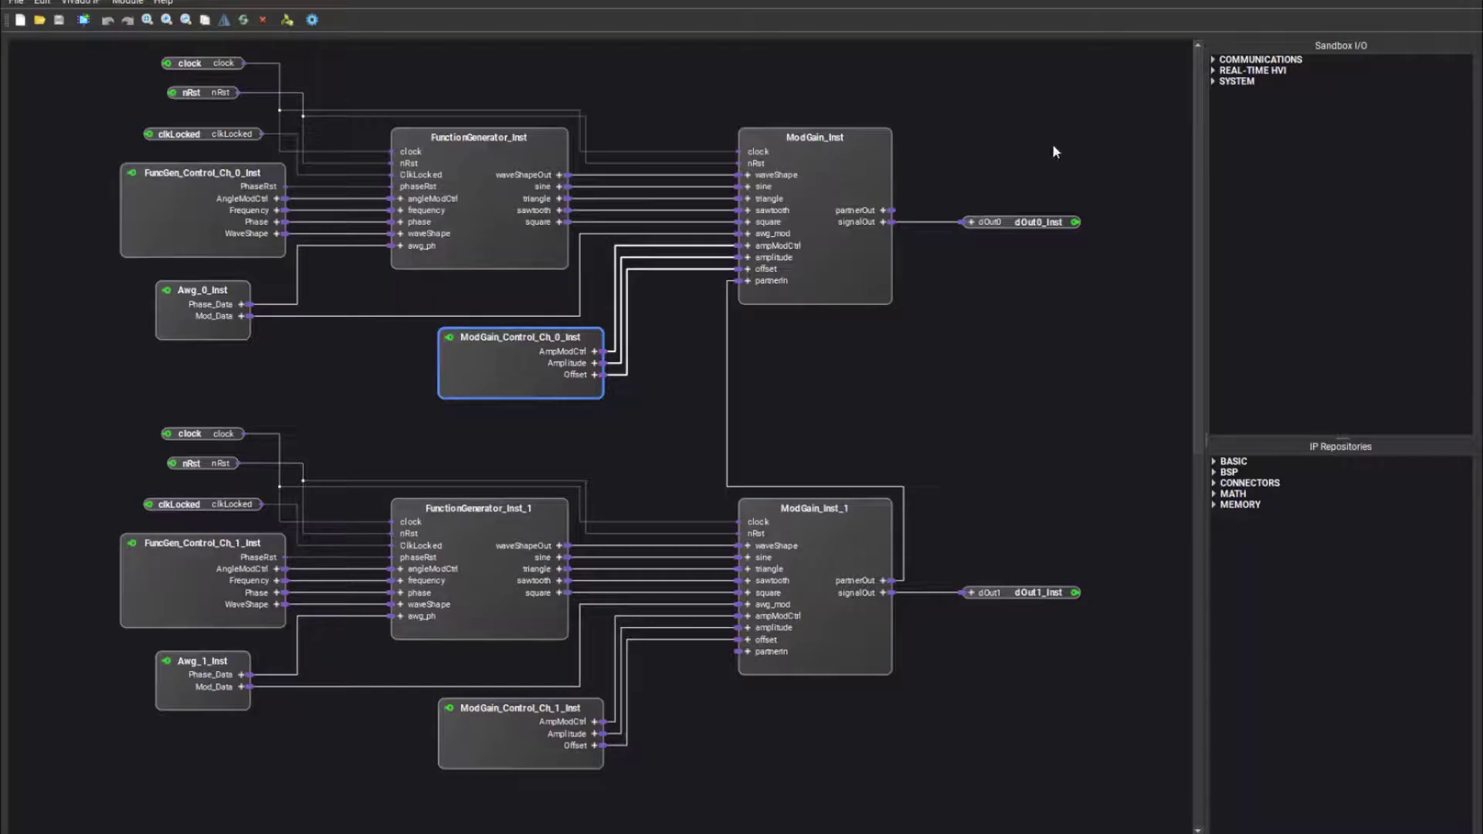
Step: Browse the COMMUNICATIONS sandbox interfaces, then collapse that group
{"action": "left_click", "coordinate": [1213, 61]}
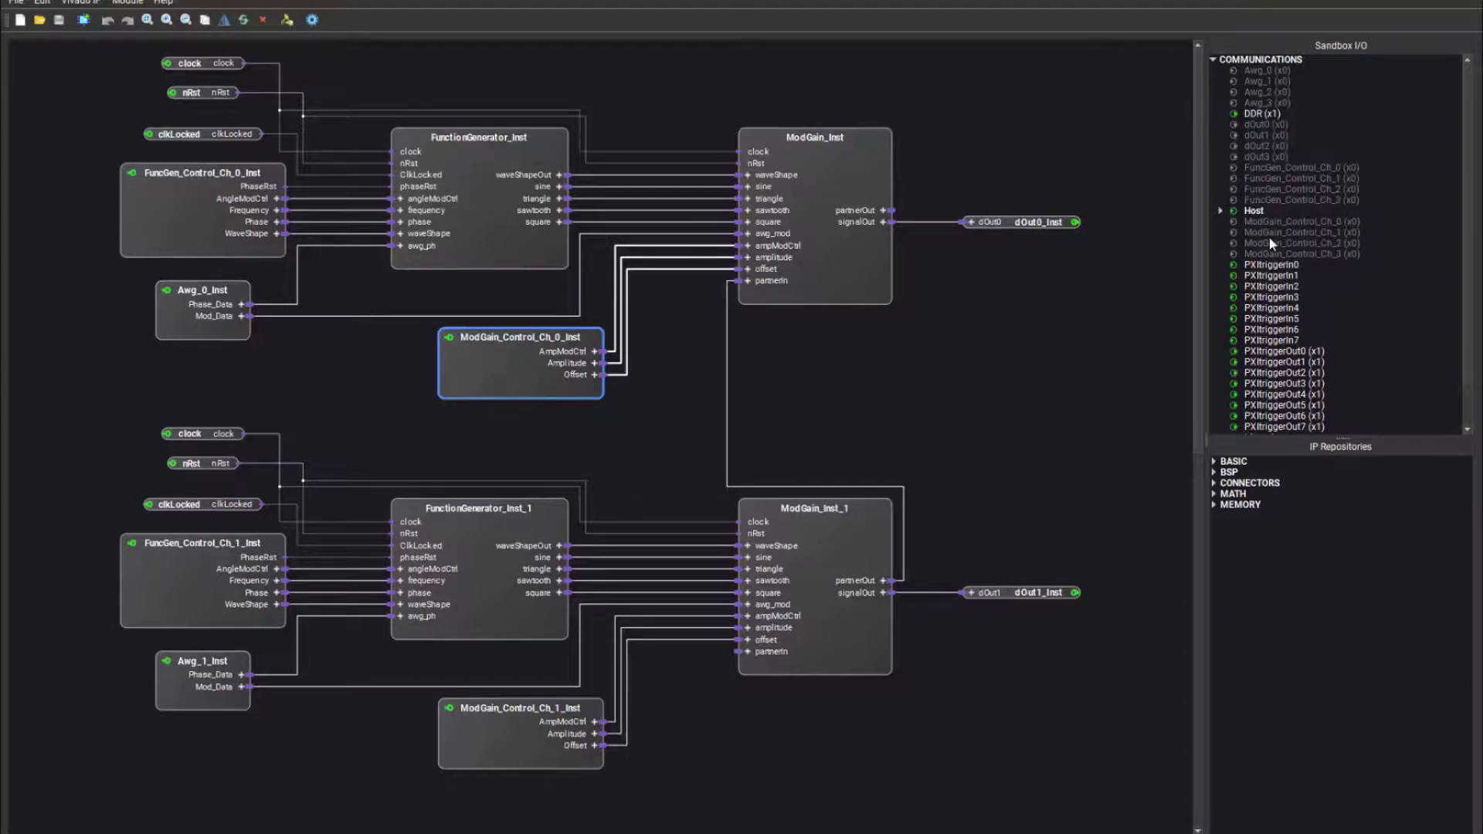
{"action": "scroll", "coordinate": [1268, 236], "scroll_direction": "down", "scroll_amount": 2}
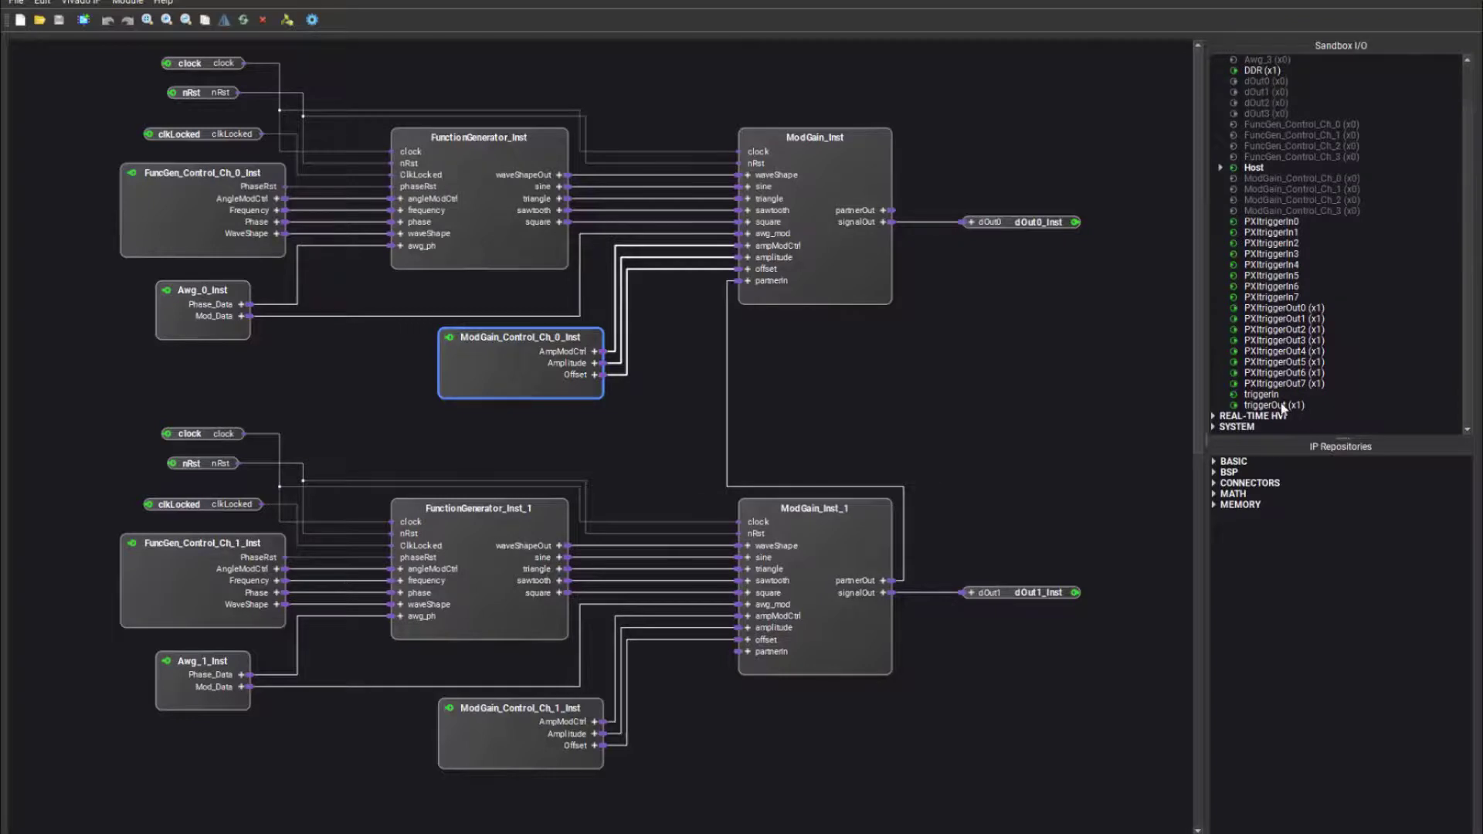
{"action": "scroll", "coordinate": [1270, 224], "scroll_direction": "up", "scroll_amount": 2}
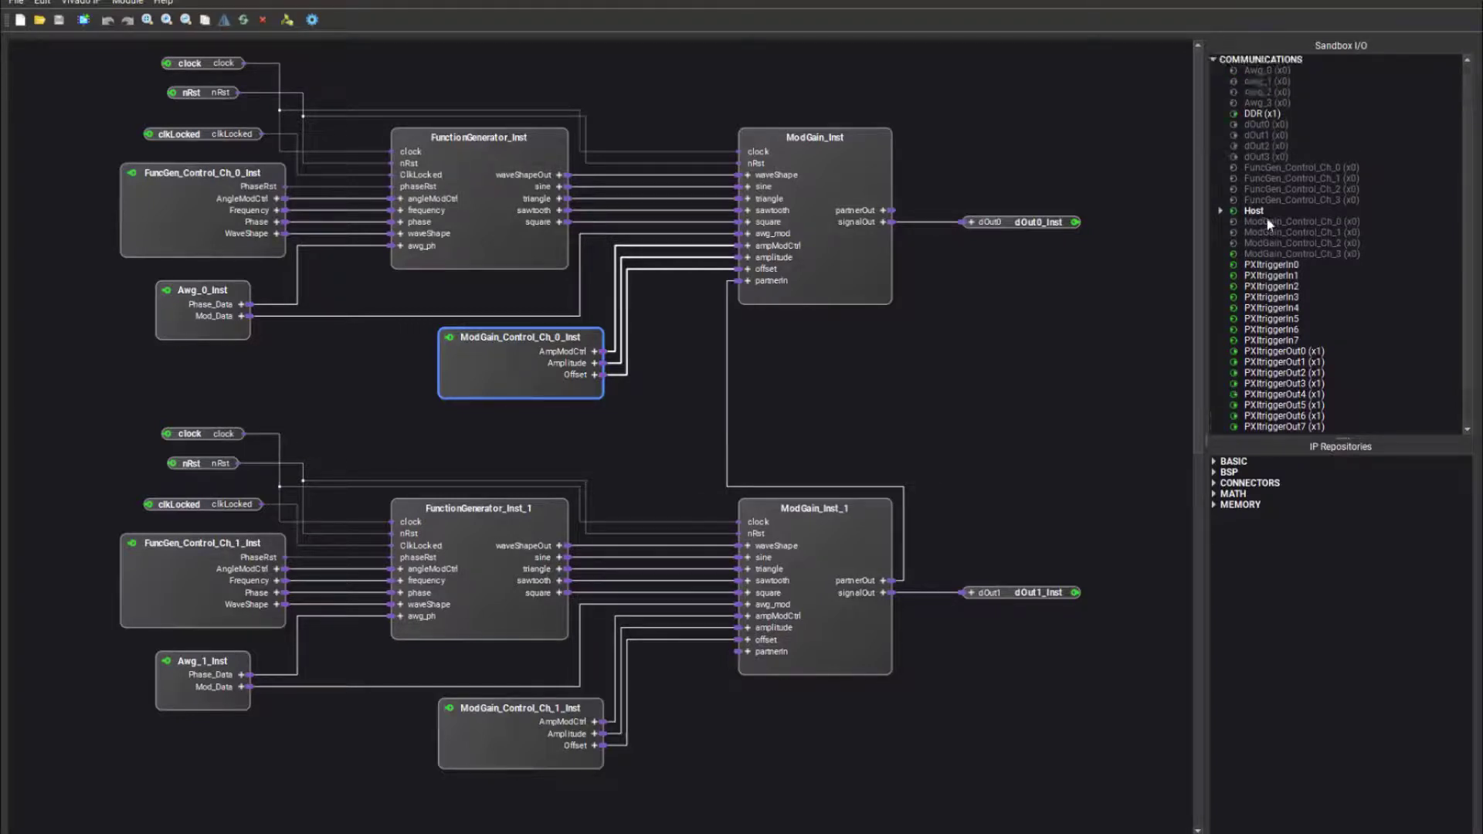
{"action": "left_click", "coordinate": [1213, 60]}
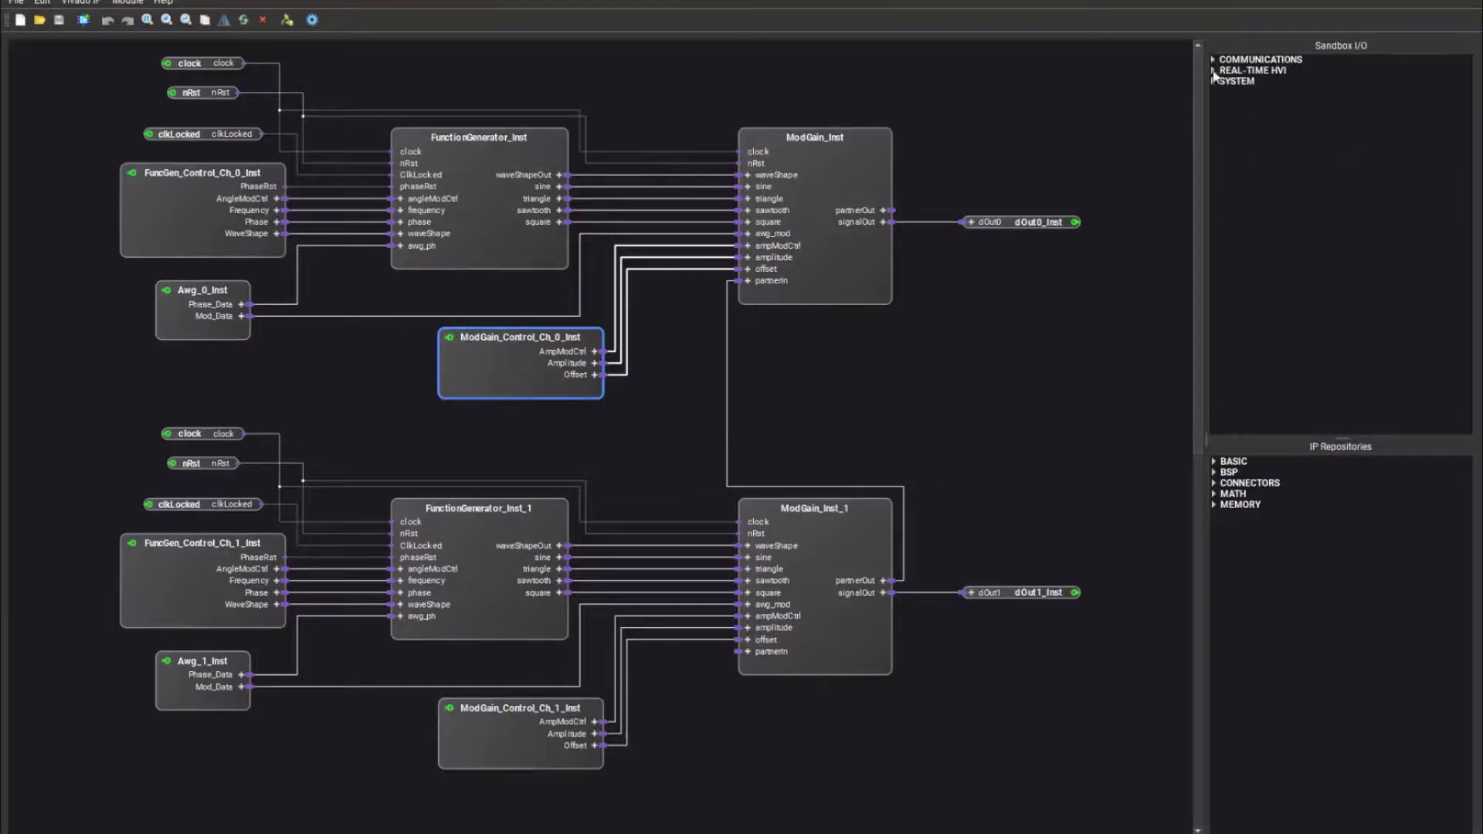
Step: Look over the REAL-TIME HVI signals Hvi0–Hvi3 and the SYSTEM clock and nRst signals, then collapse REAL-TIME HVI
{"action": "left_click", "coordinate": [1213, 70]}
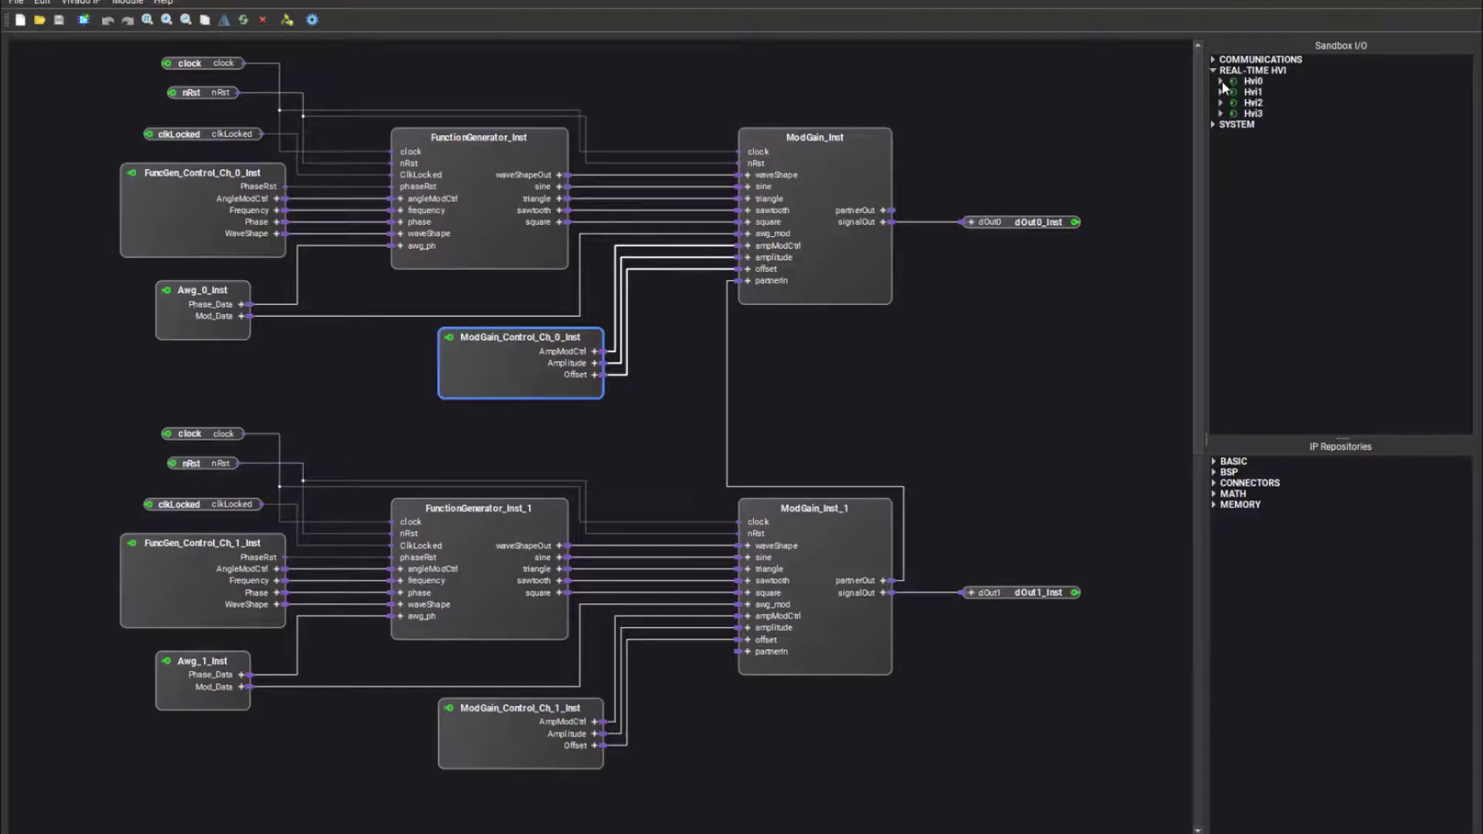
{"action": "left_click", "coordinate": [1213, 124]}
{"action": "left_click", "coordinate": [1213, 70]}
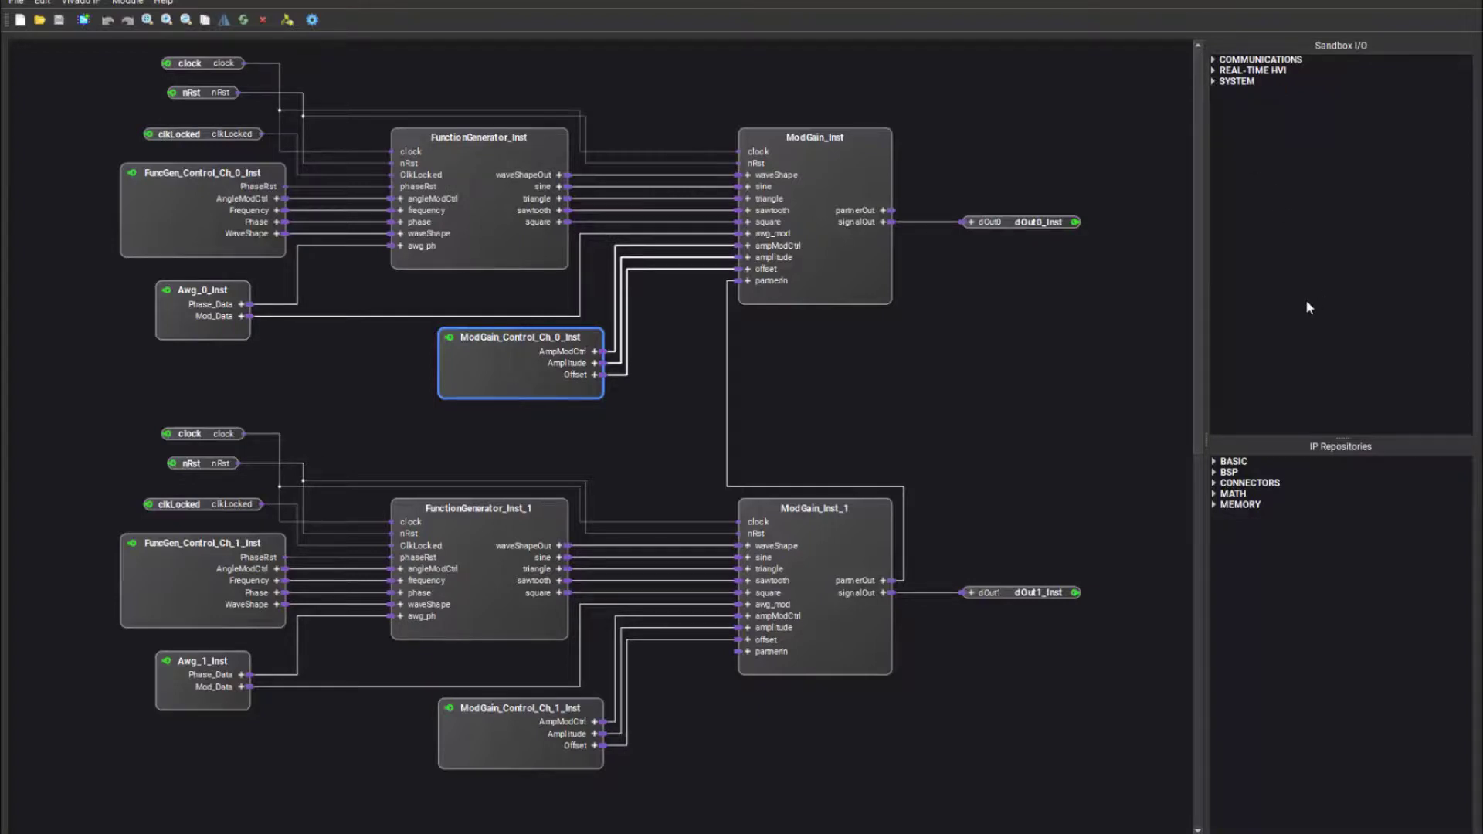
{"action": "left_click", "coordinate": [1215, 462]}
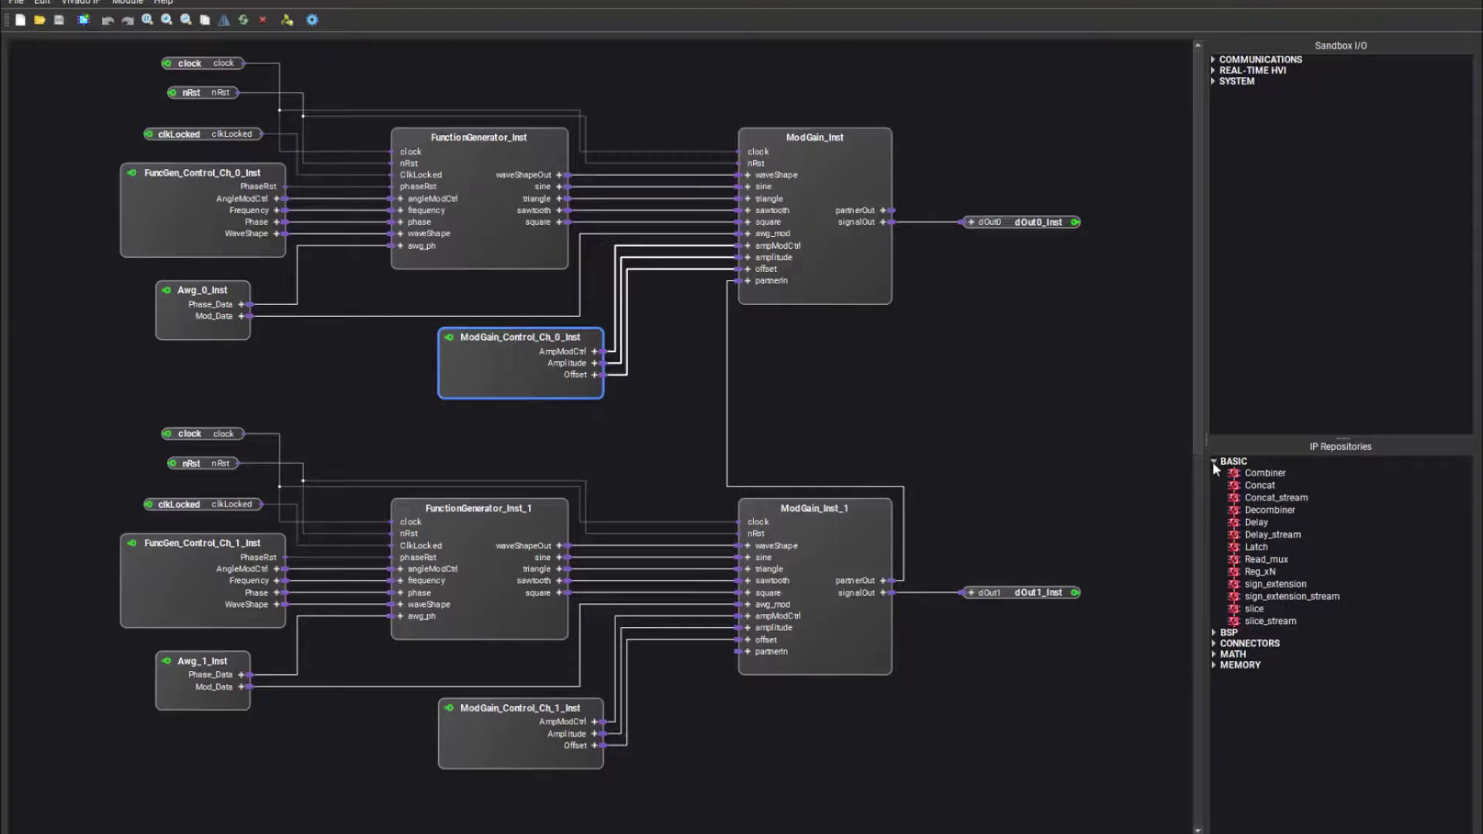
{"action": "left_click", "coordinate": [1282, 474]}
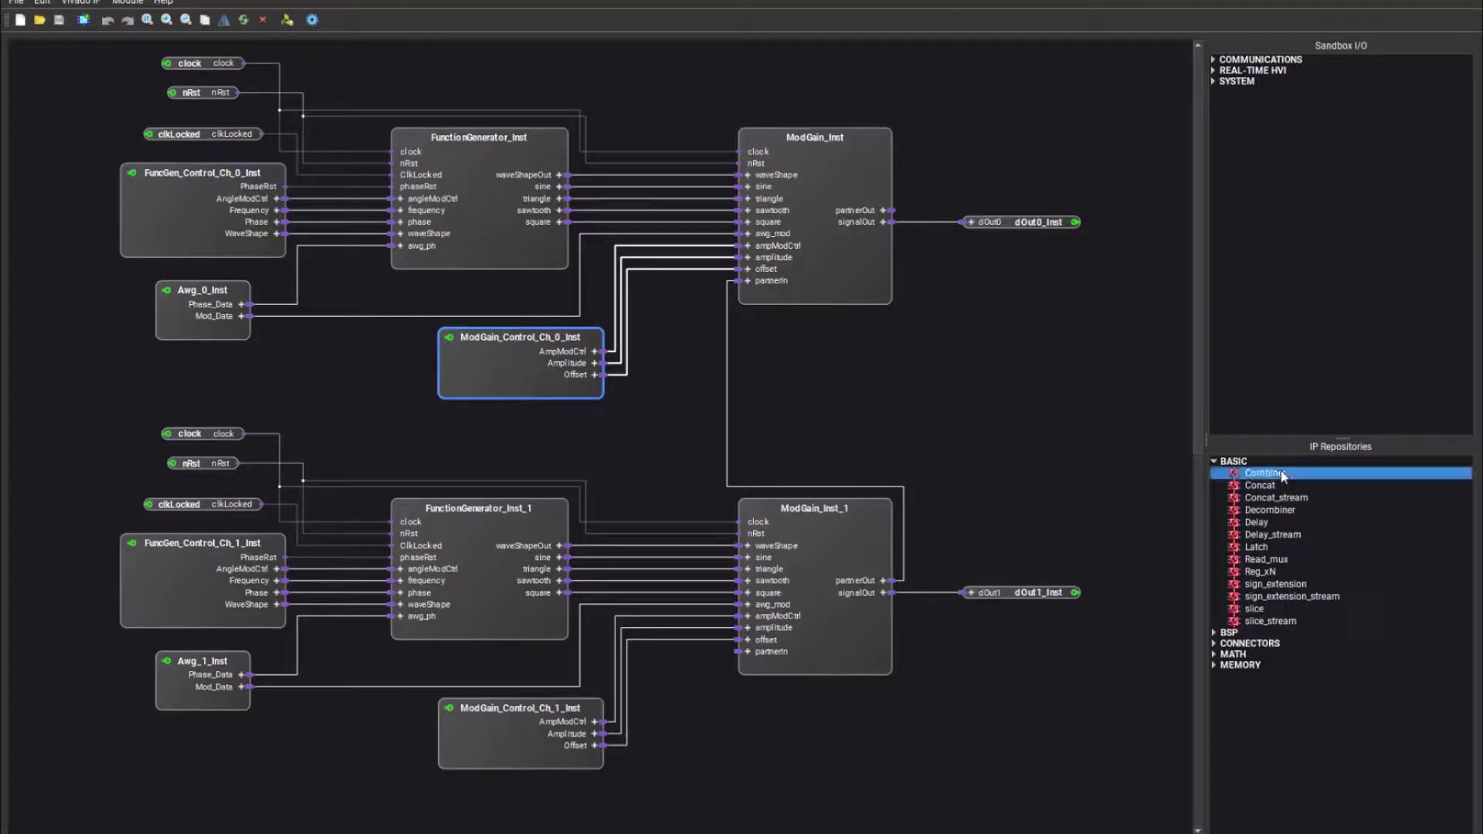
{"action": "left_click", "coordinate": [1263, 523]}
{"action": "left_click", "coordinate": [1259, 547]}
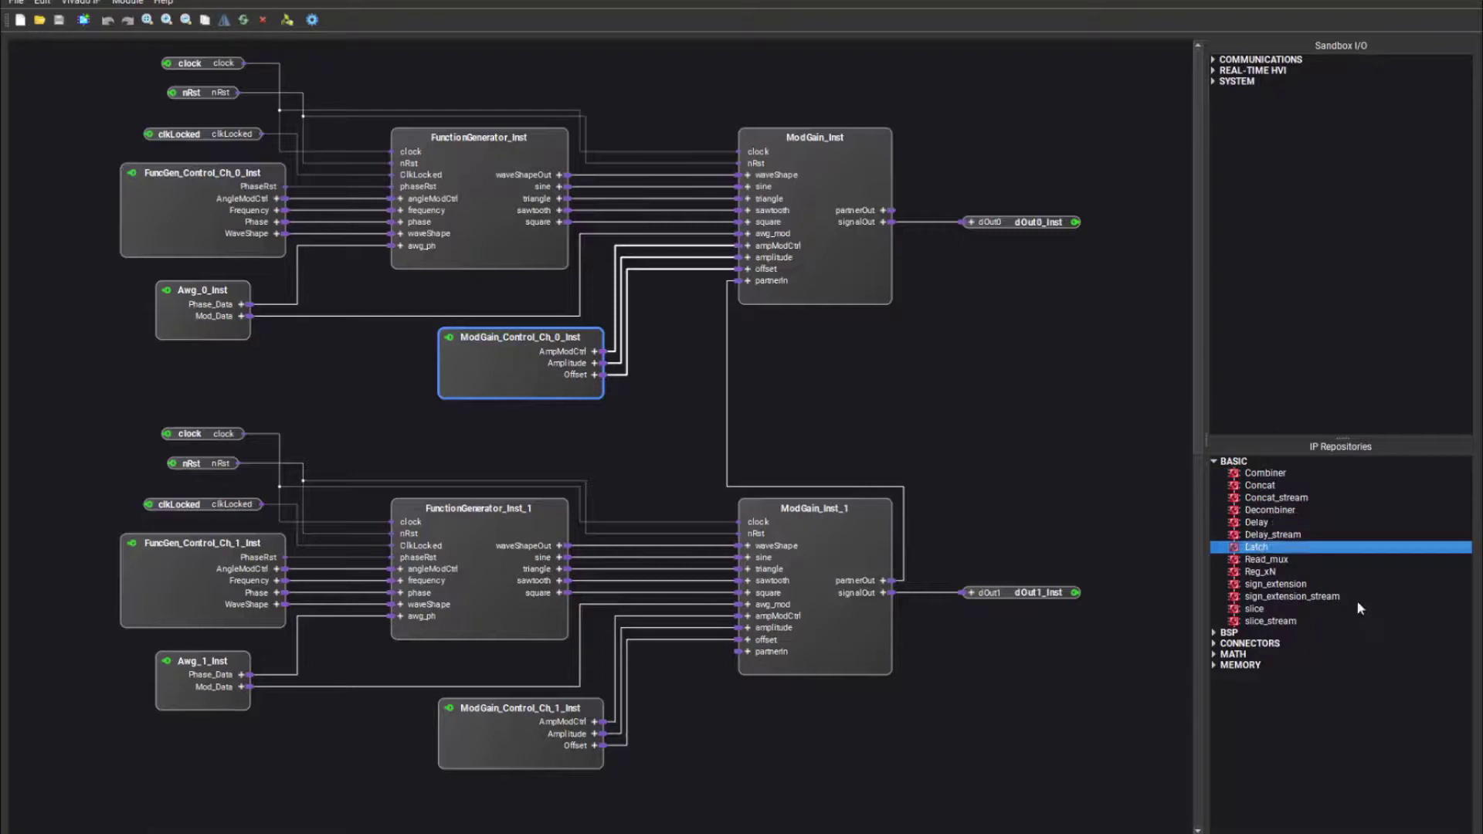
{"action": "left_click", "coordinate": [1217, 466]}
{"action": "left_click", "coordinate": [1215, 473]}
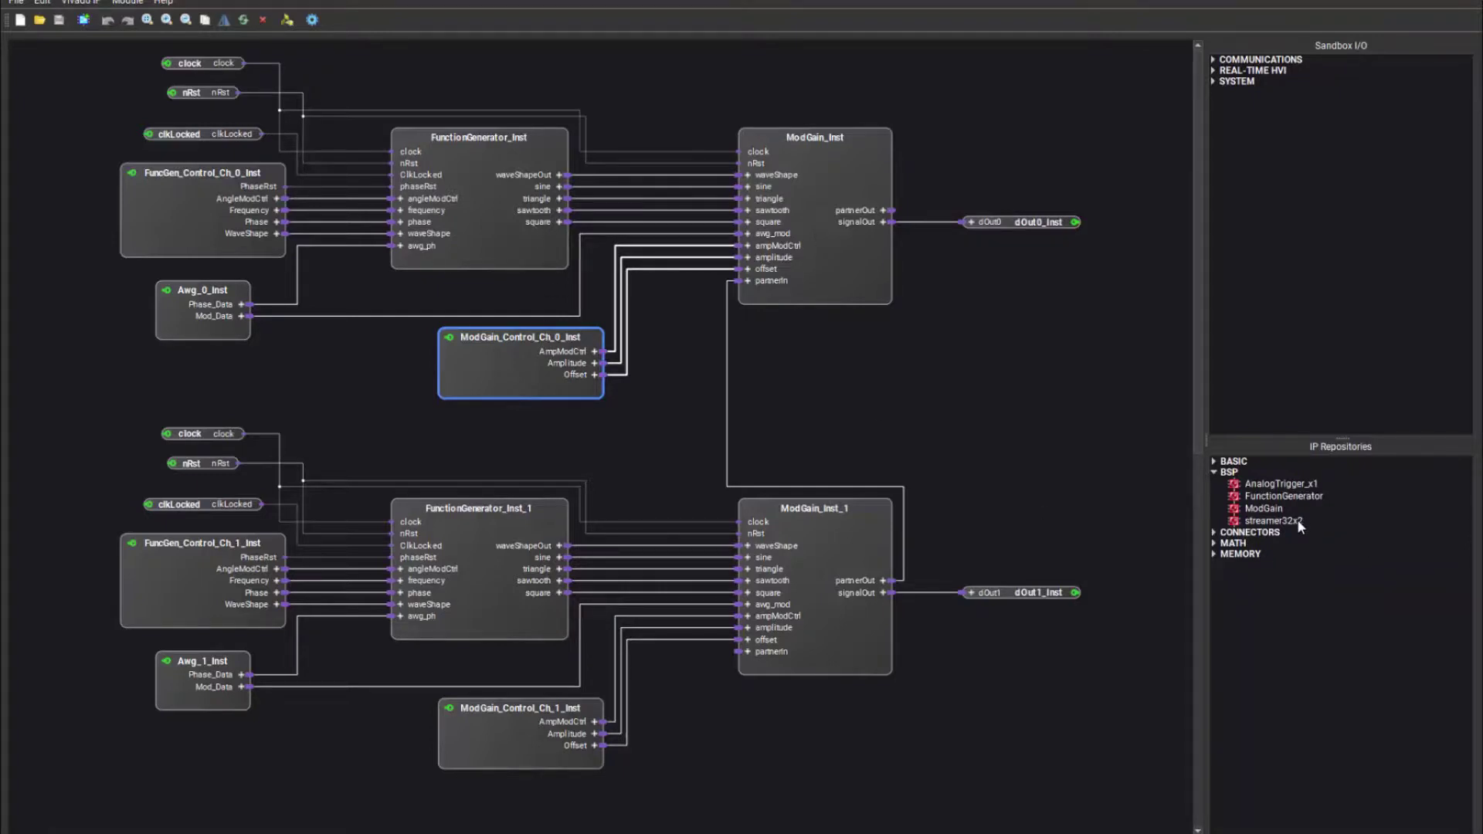
{"action": "left_click", "coordinate": [1214, 472]}
{"action": "left_click", "coordinate": [1214, 483]}
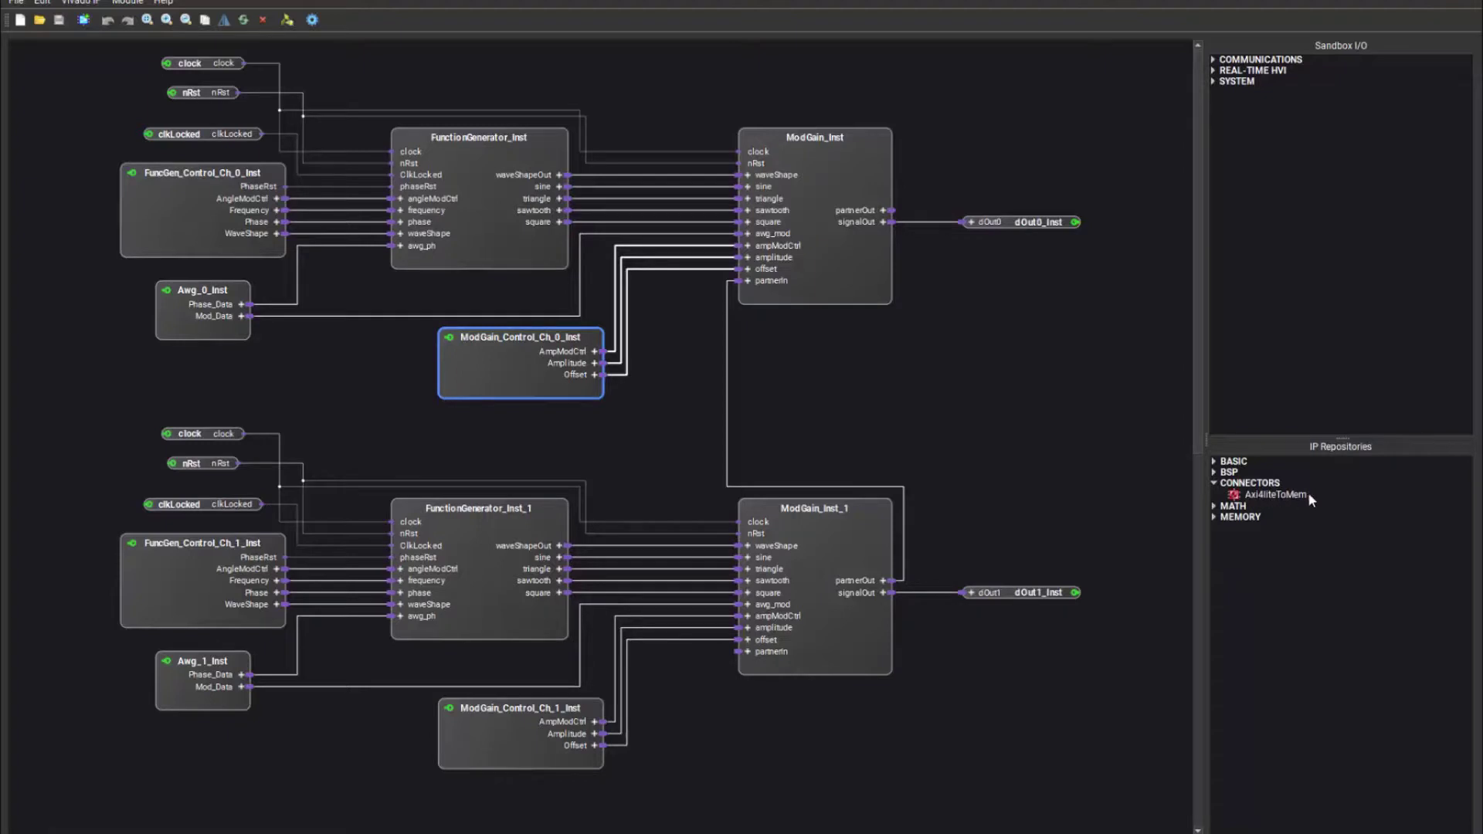
{"action": "left_click", "coordinate": [1216, 485]}
{"action": "left_click", "coordinate": [1215, 494]}
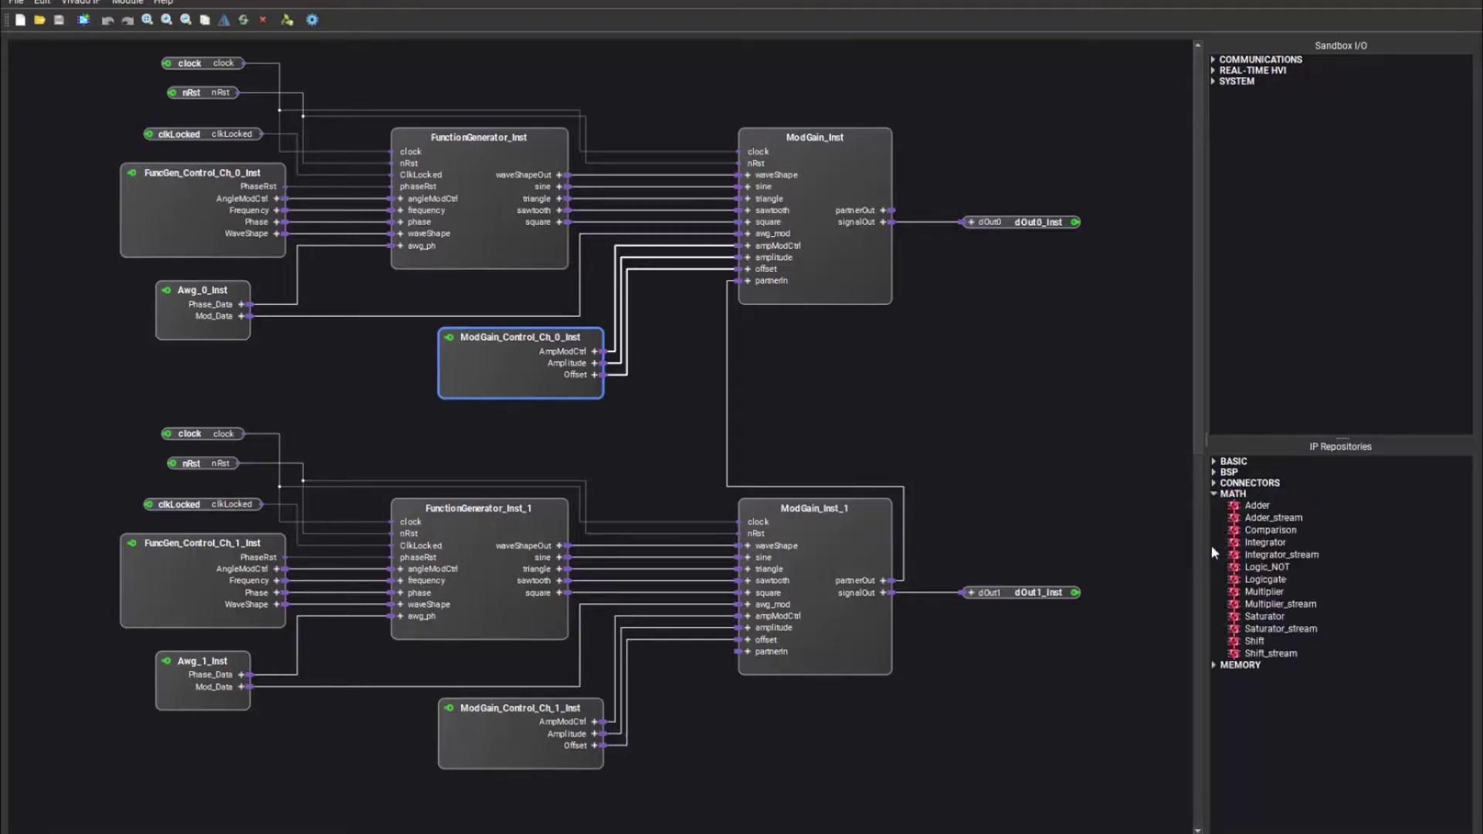
{"action": "left_click", "coordinate": [1212, 501]}
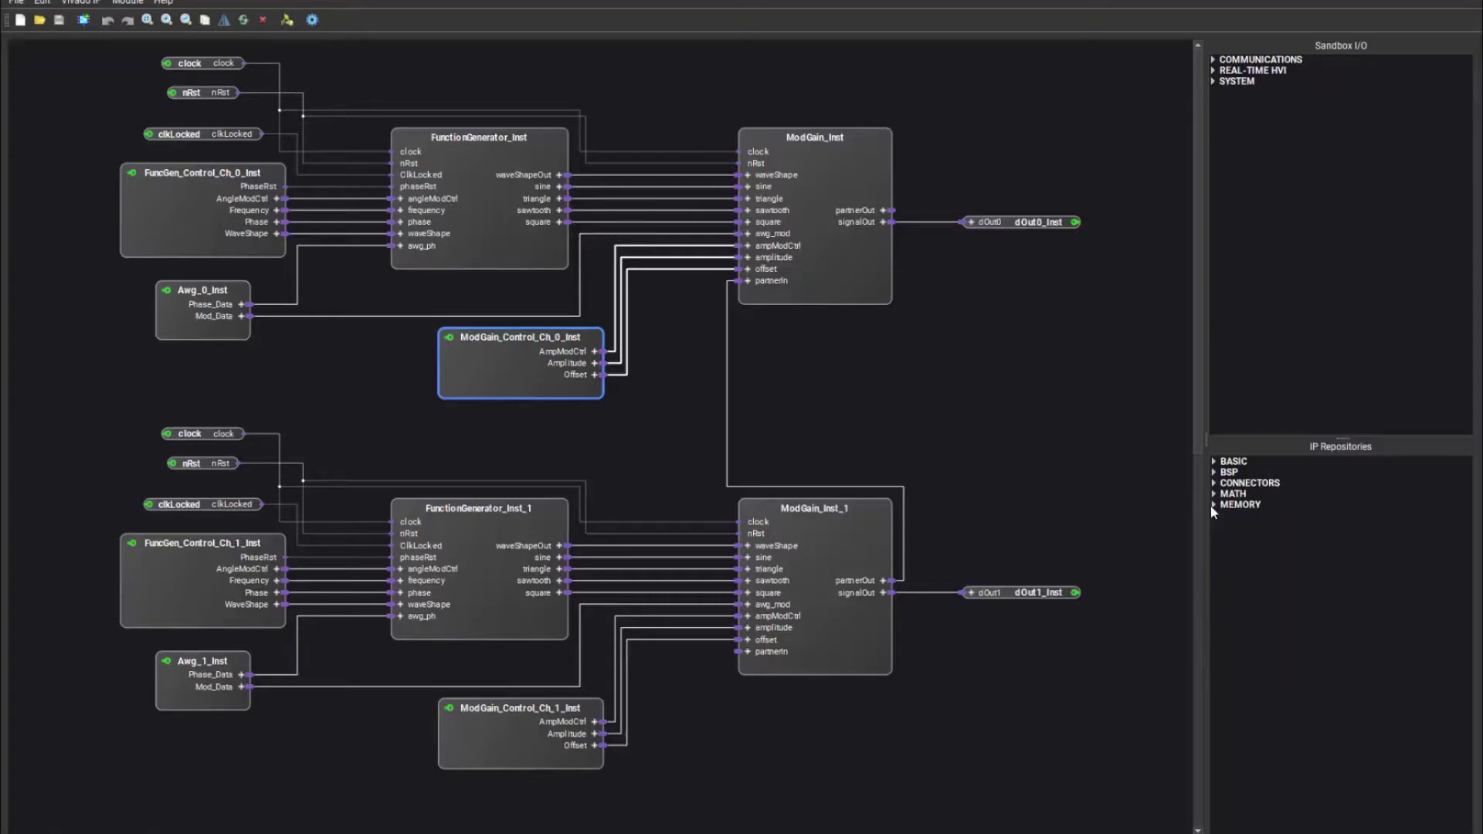
{"action": "left_click", "coordinate": [1212, 504]}
{"action": "left_click", "coordinate": [1212, 503]}
Step: Open the FPGA Hardware Build settings, try Implement from DCP, and leave Build Type on Implementation
{"action": "left_click", "coordinate": [312, 20]}
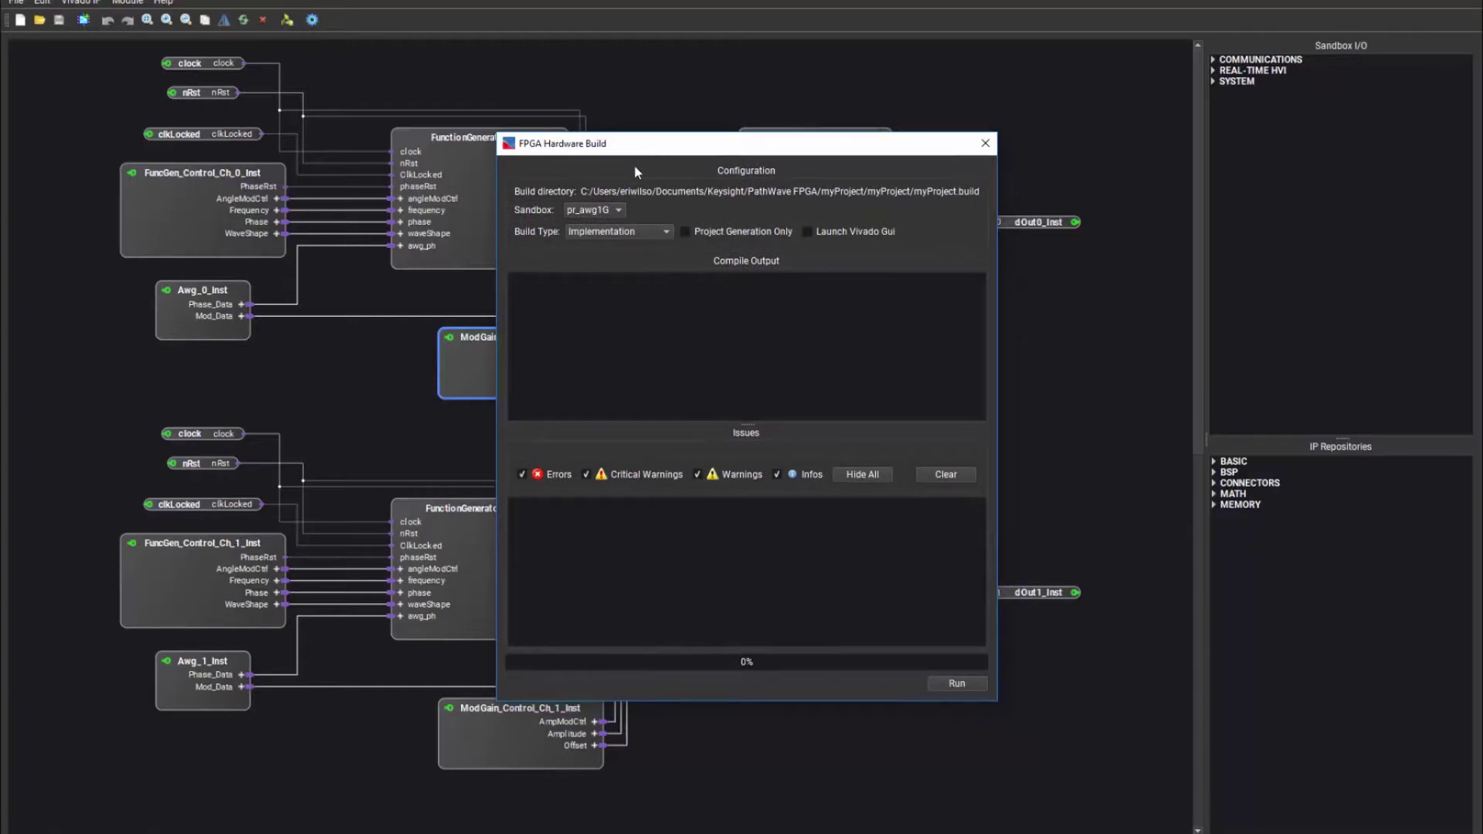
{"action": "left_click", "coordinate": [663, 235]}
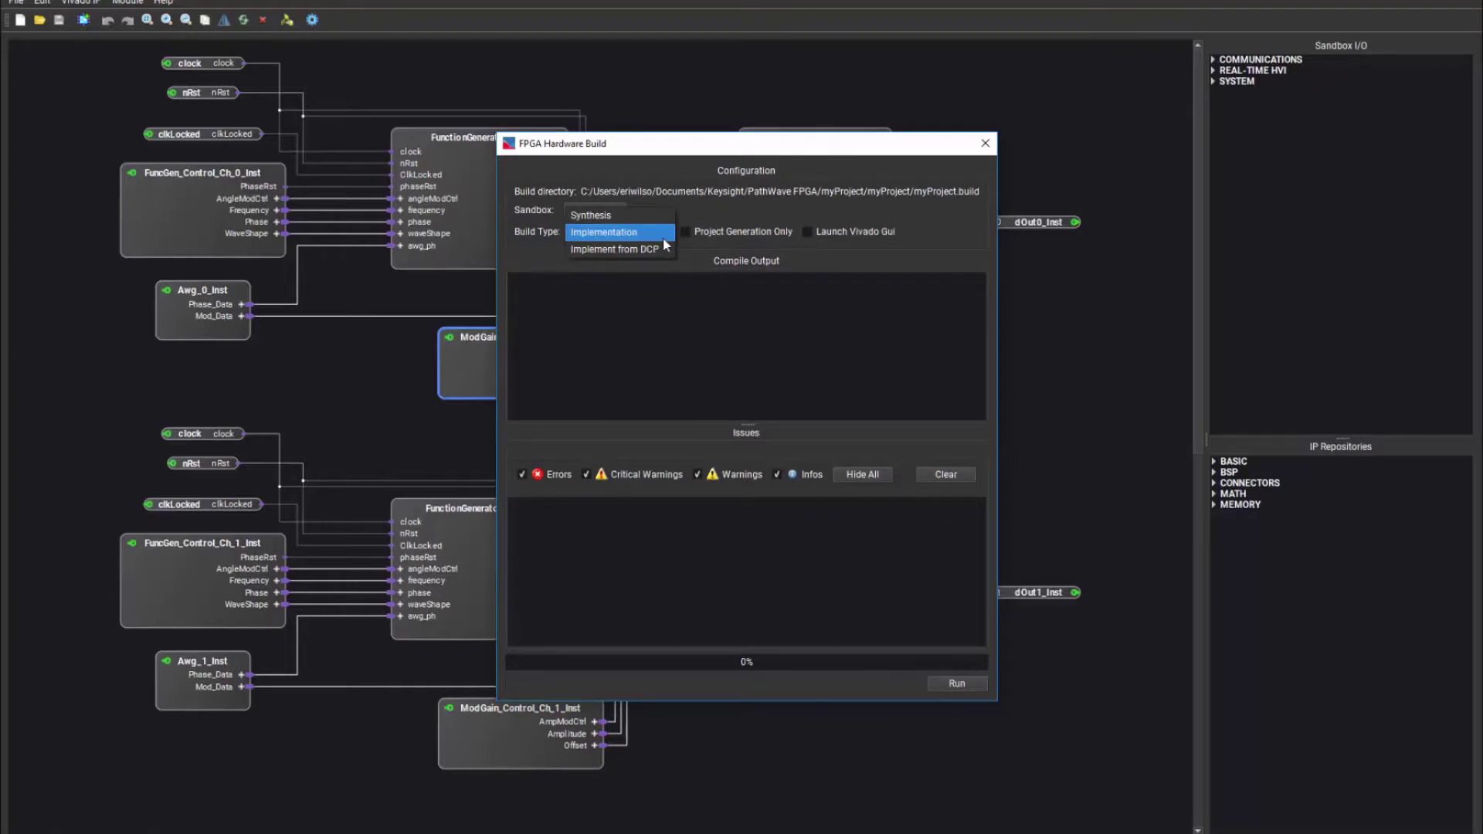
{"action": "left_click", "coordinate": [658, 249]}
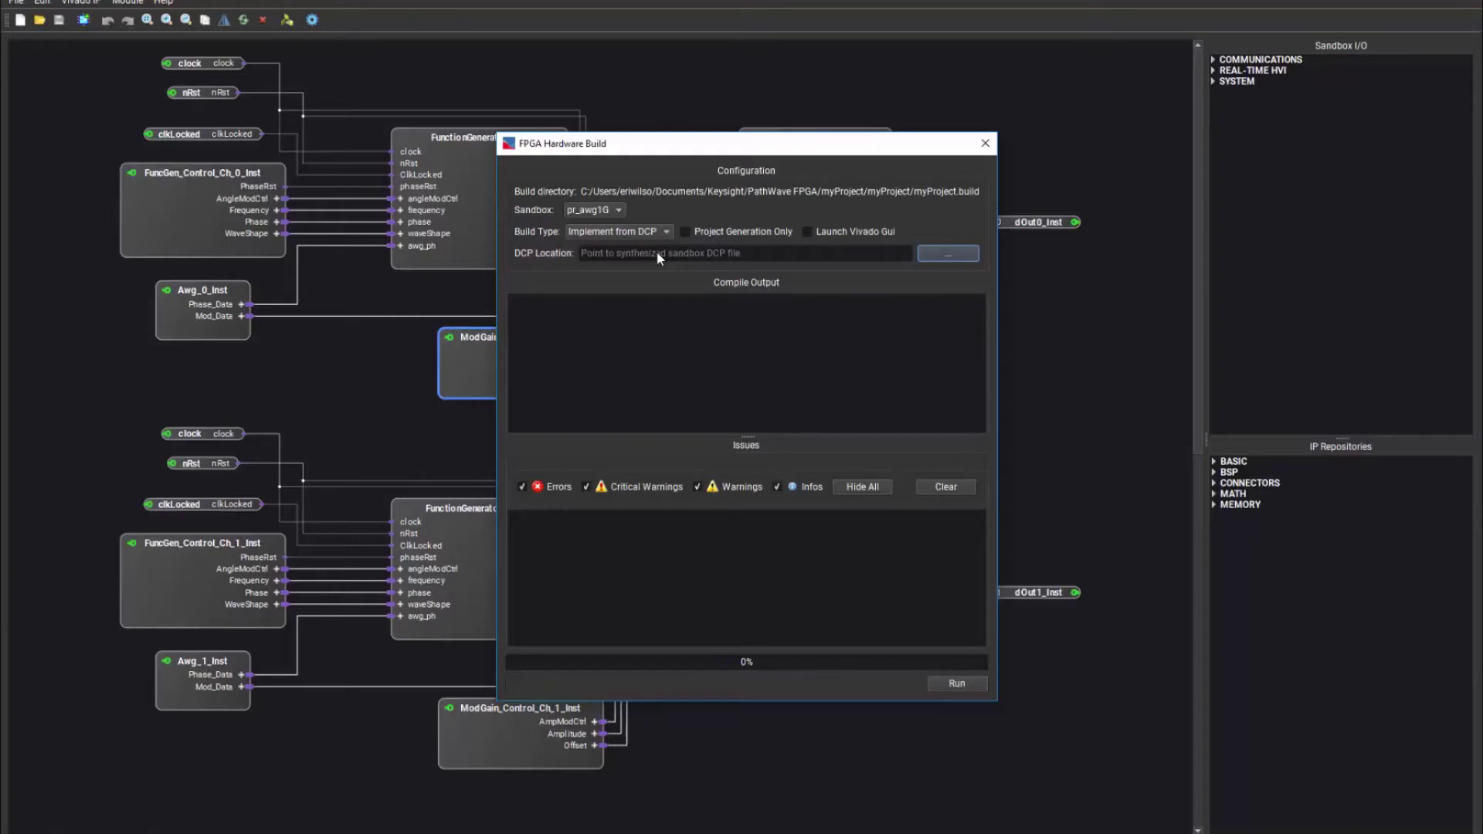
{"action": "left_click", "coordinate": [652, 232]}
{"action": "left_click", "coordinate": [619, 216]}
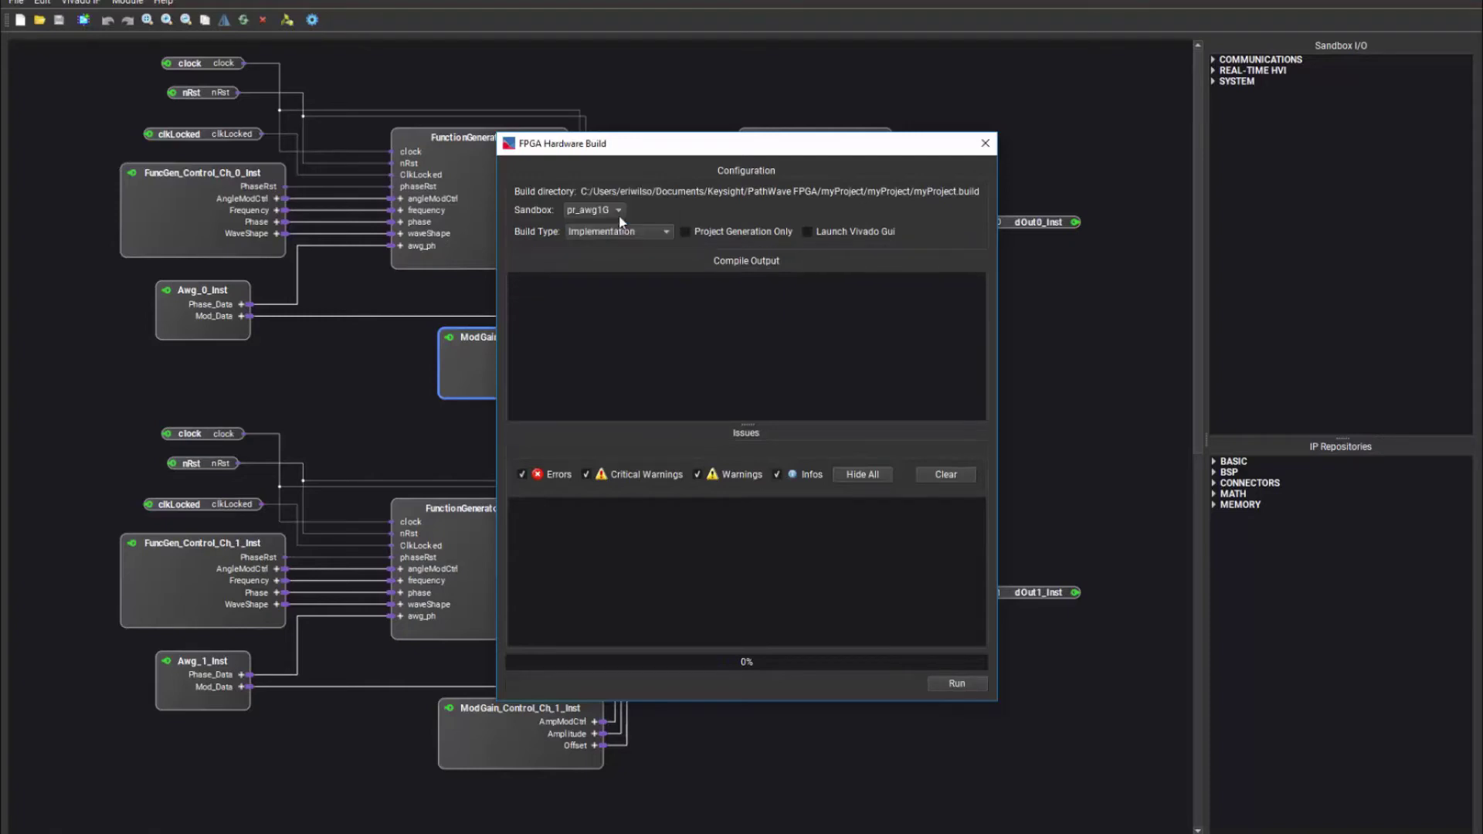